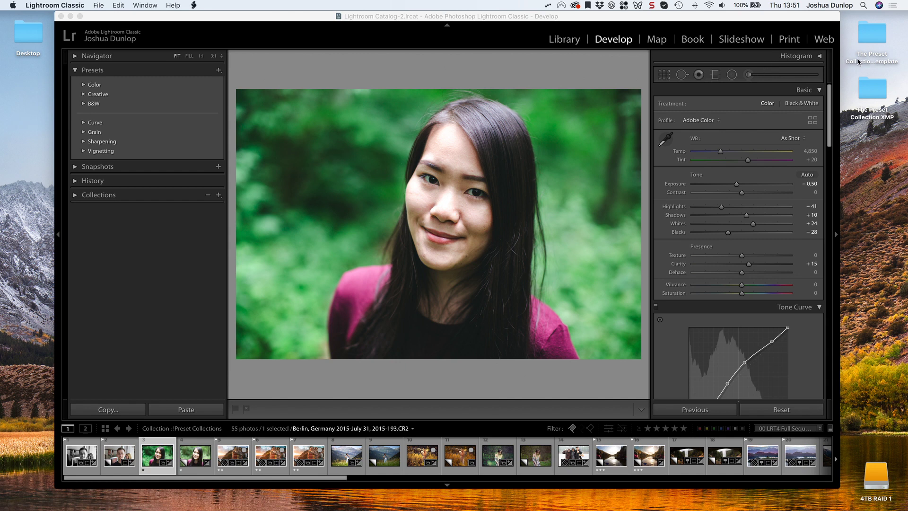
Step: Inspect the LRTemplate preset collection, previewing the Cross Processed Portraits presets
double_click(871, 33)
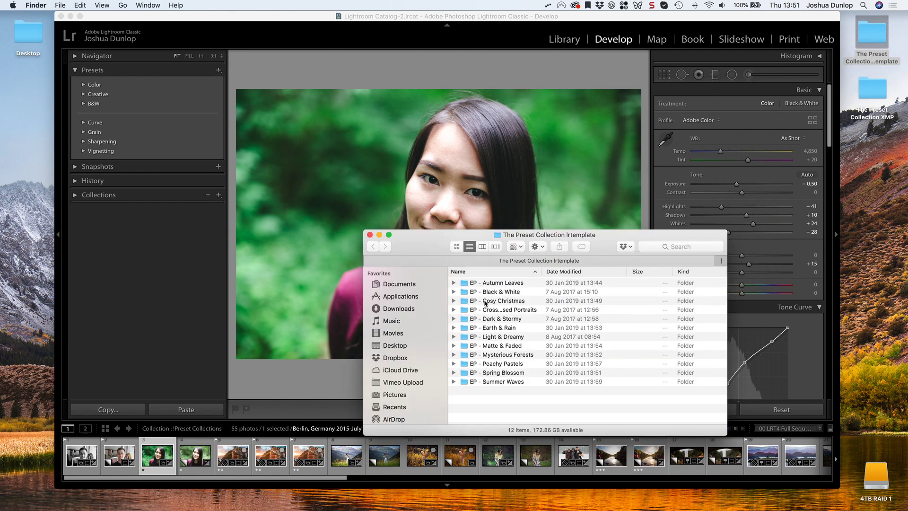
left_click(454, 309)
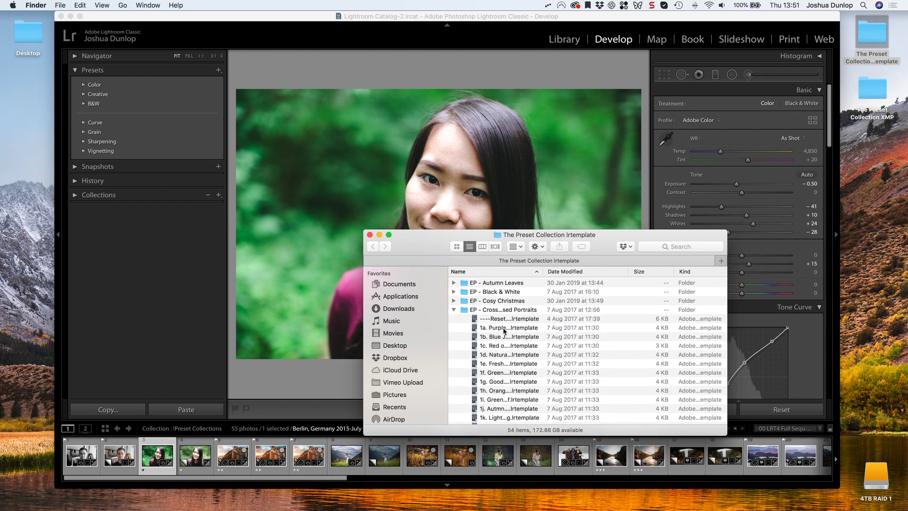
left_click(504, 329)
left_click(370, 235)
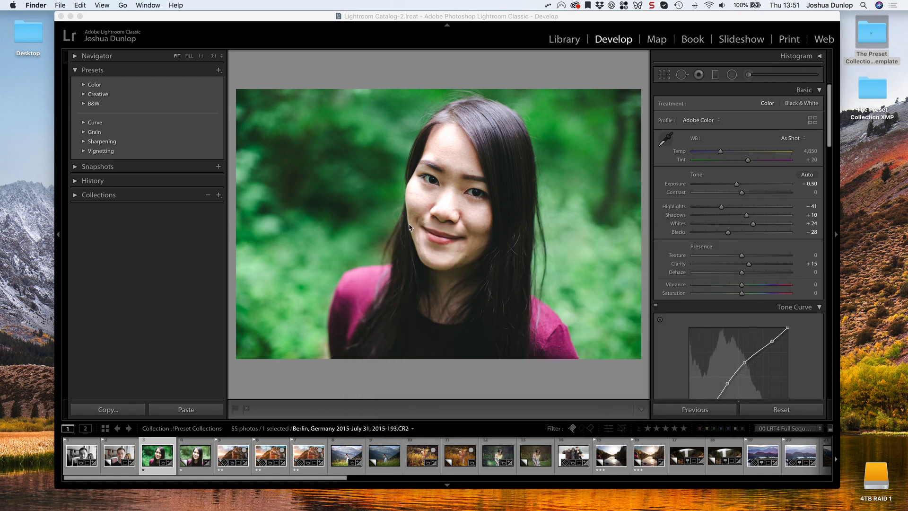
Step: Inspect The Preset Collection XMP folder, checking the Dark & Stormy Drama preset file
left_click(869, 90)
double_click(869, 91)
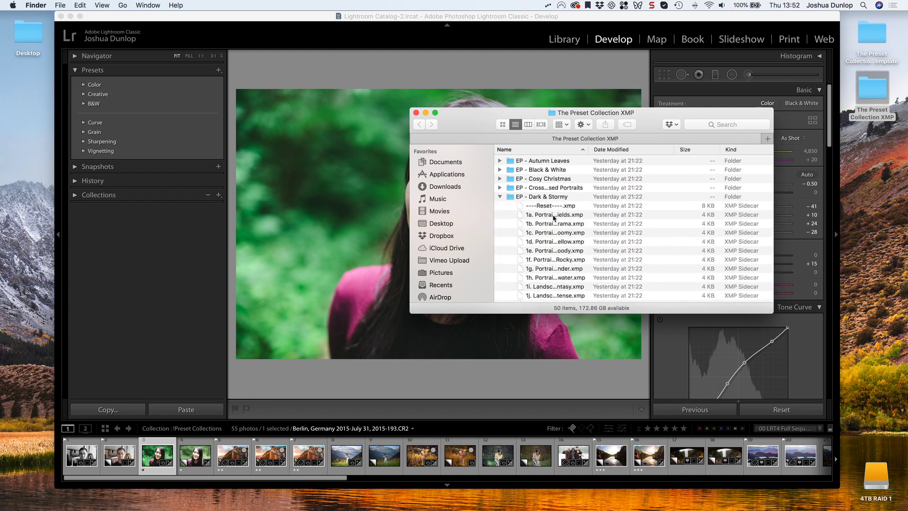
left_click(576, 224)
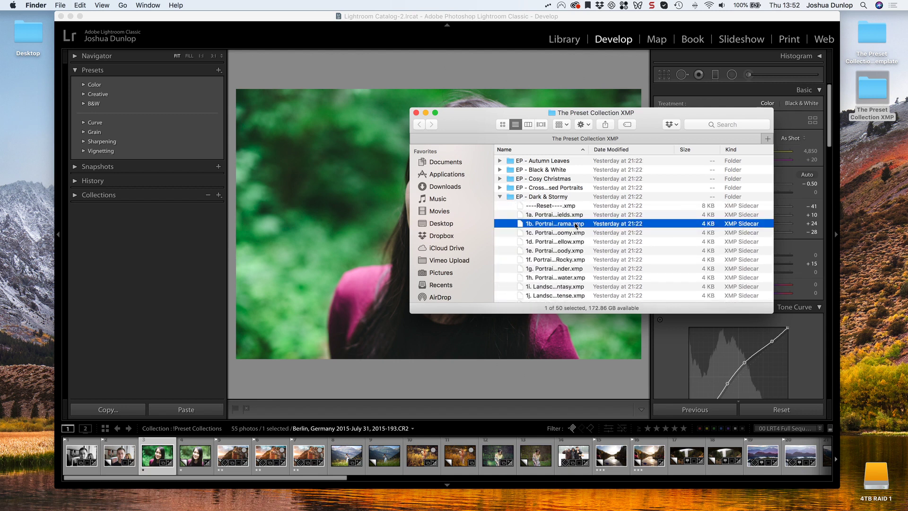
left_click(575, 225)
key("super+w")
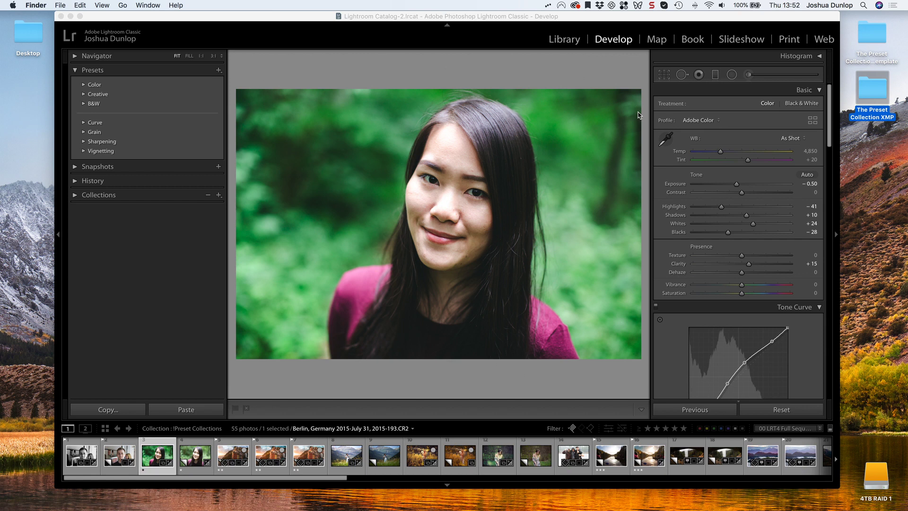
Step: Open Lightroom Classic's Presets preferences and reveal the develop presets folder in Finder
left_click(85, 18)
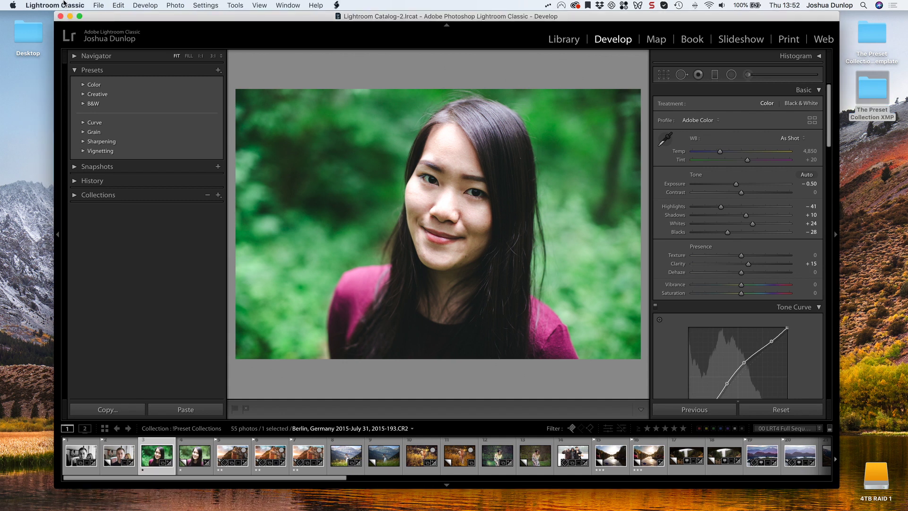
left_click(64, 3)
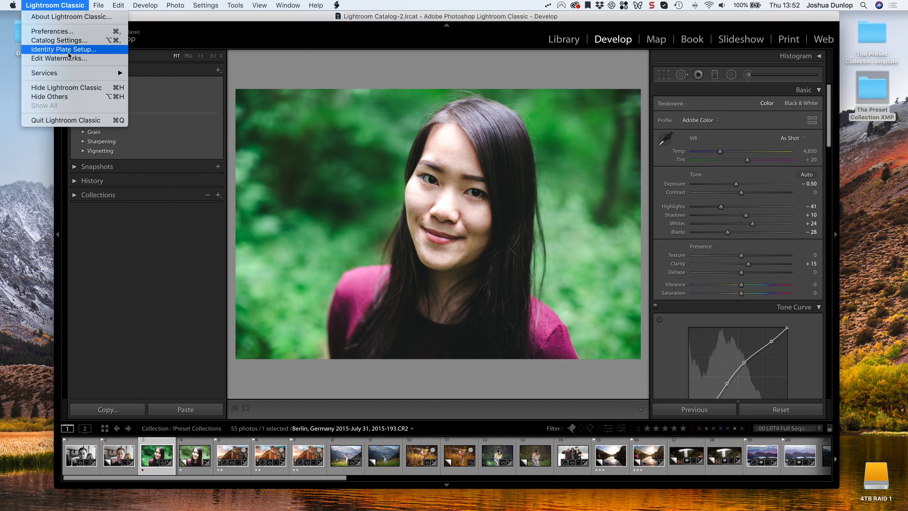
left_click(63, 32)
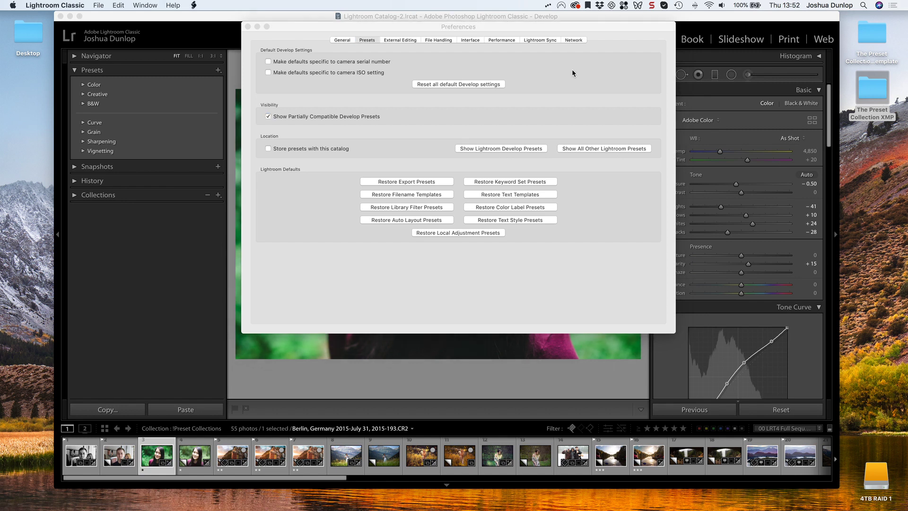
left_click(545, 117)
left_click(504, 150)
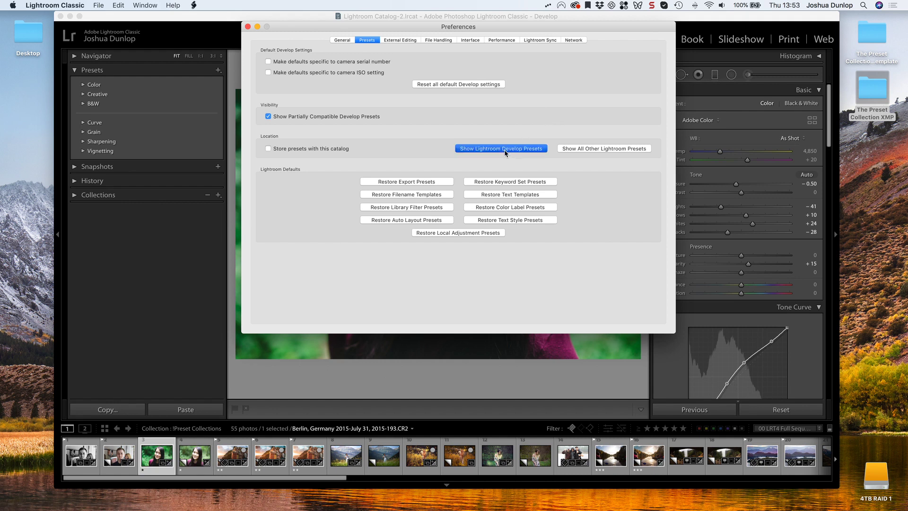
left_click(586, 147)
Step: Reveal all other Lightroom presets and expand Lightroom > Develop Presets in the Adobe folder
left_click(586, 148)
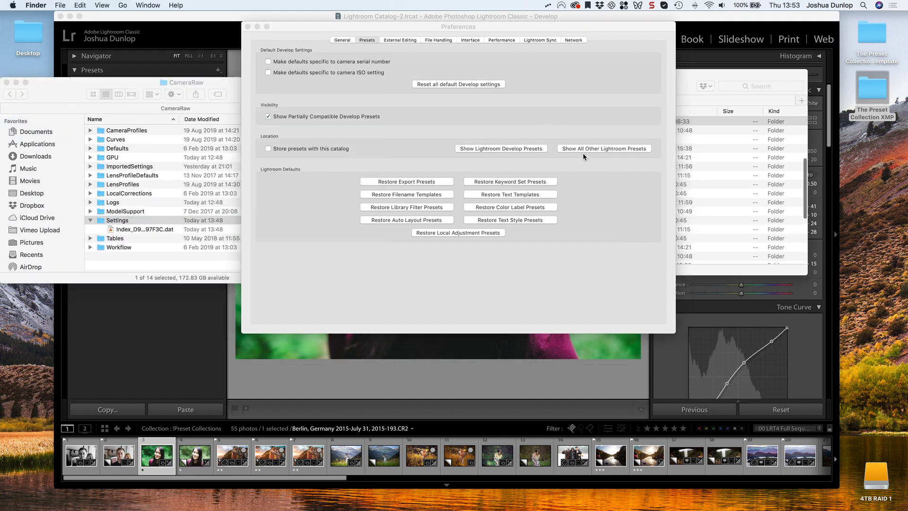
left_click_drag(676, 77, 760, 85)
left_click(617, 255)
left_click(627, 235)
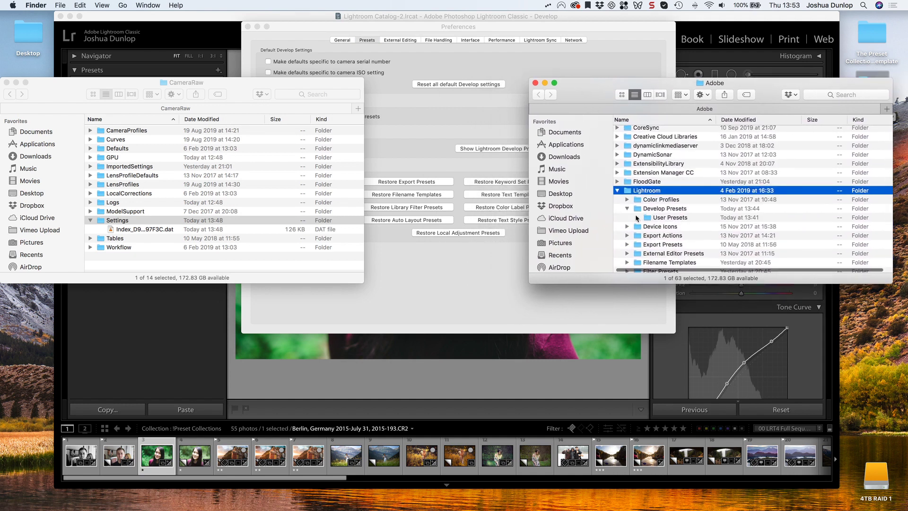
left_click(658, 210)
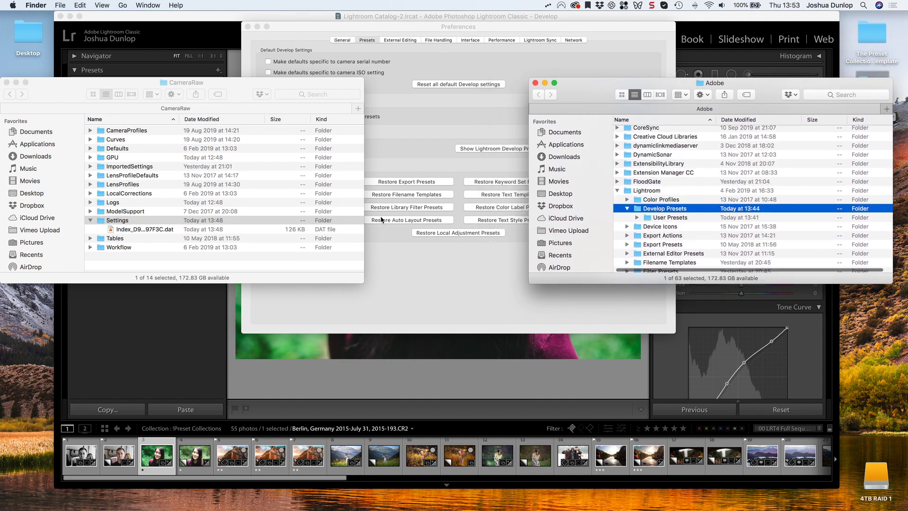
Step: Check CameraRaw's Settings folder, then reopen the LRTemplate preset collection folder
left_click(120, 220)
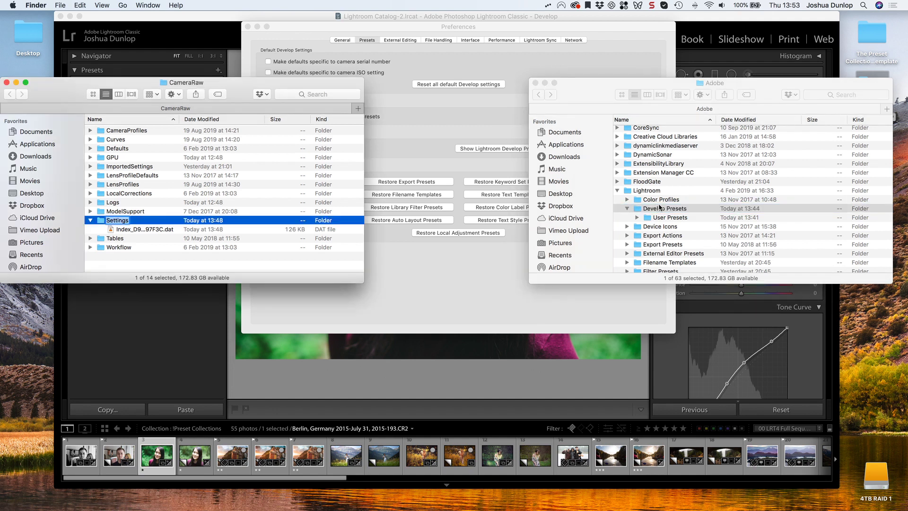
left_click(203, 222)
left_click(162, 231)
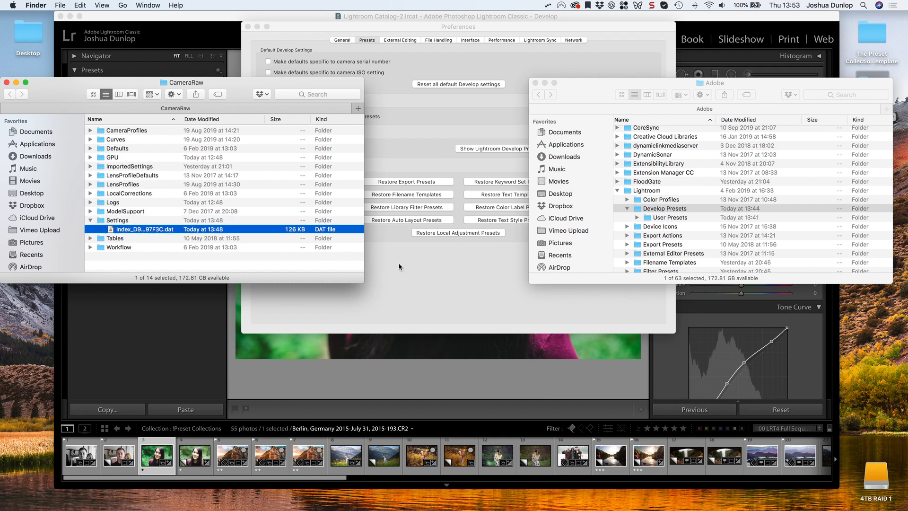
left_click(420, 272)
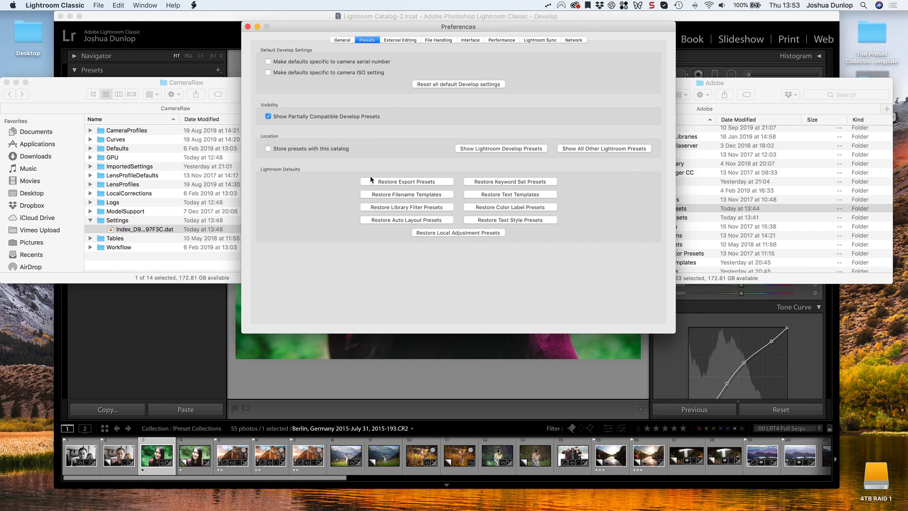
left_click_drag(757, 82, 765, 91)
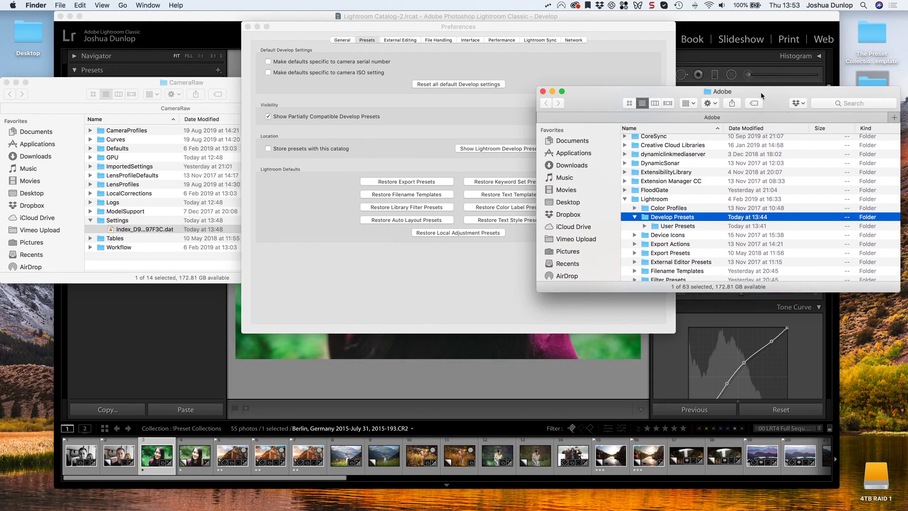
double_click(860, 34)
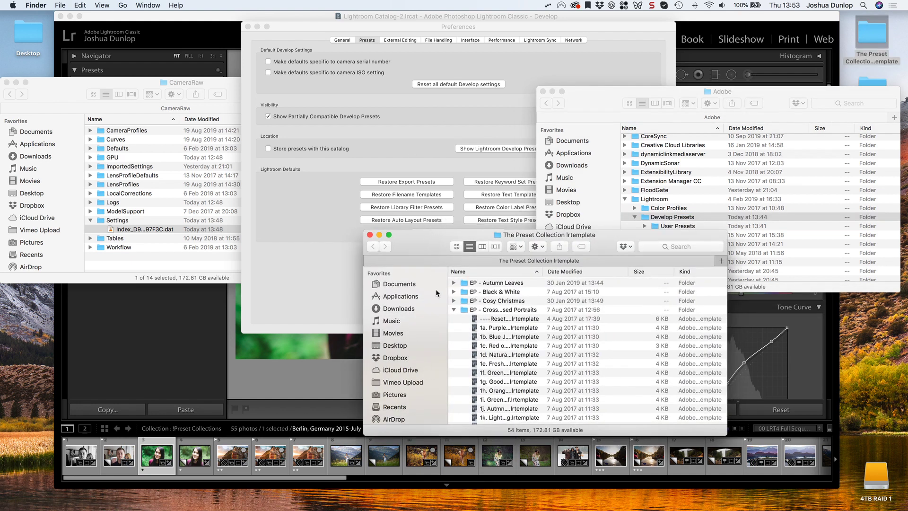
Step: Select all twelve EP folders in the LRTemplate collection and copy them into Develop Presets
left_click(454, 310)
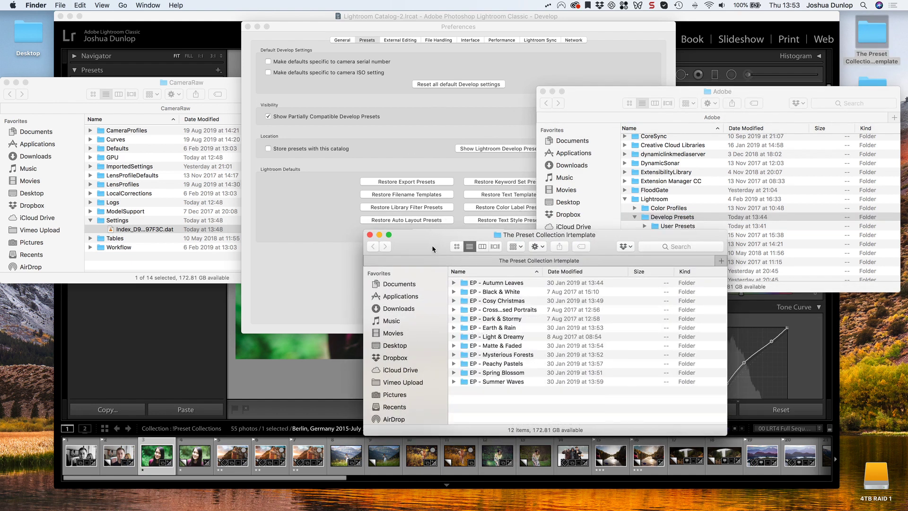
left_click_drag(432, 245, 346, 241)
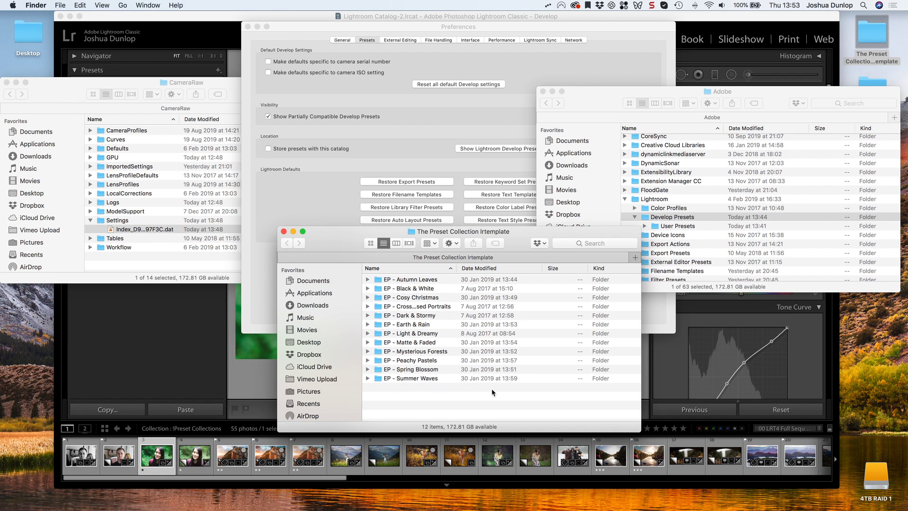
key("super+a")
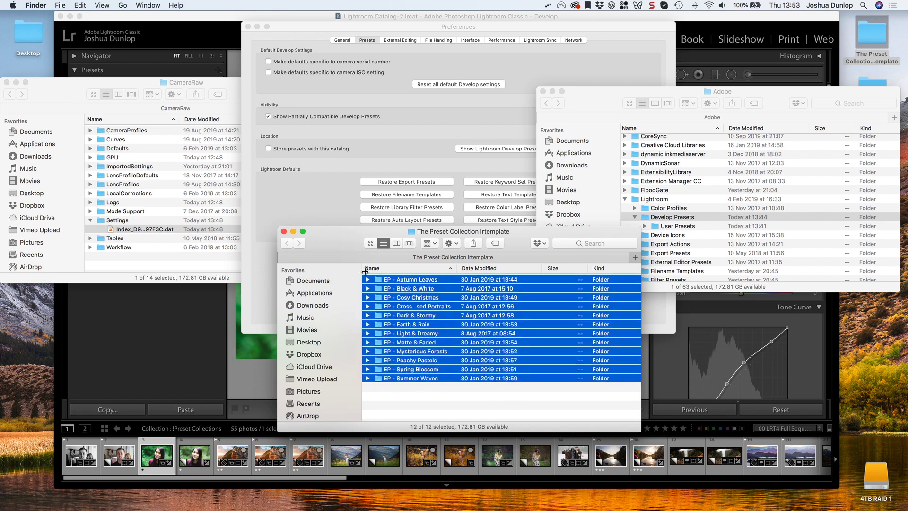
left_click_drag(366, 278, 673, 217)
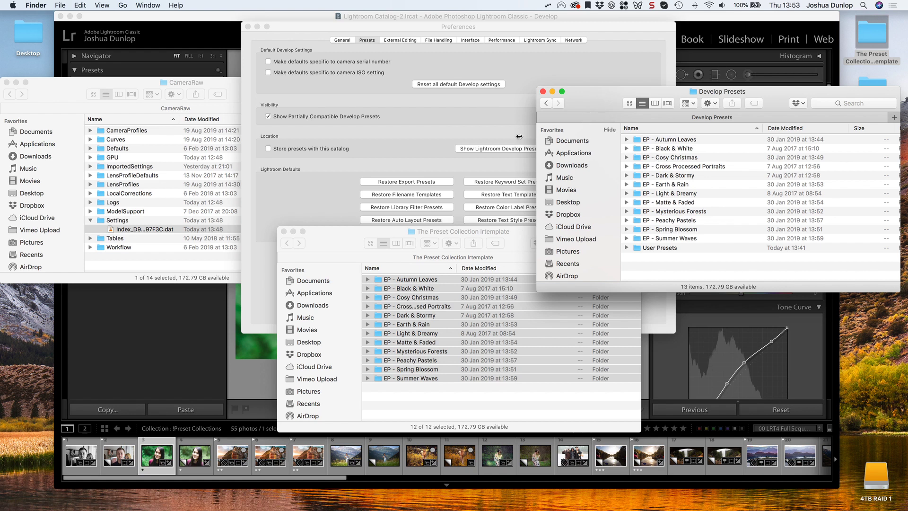
Step: Close Preferences, quit Lightroom Classic skipping the catalog backup, and relaunch it from the Dock
left_click(131, 355)
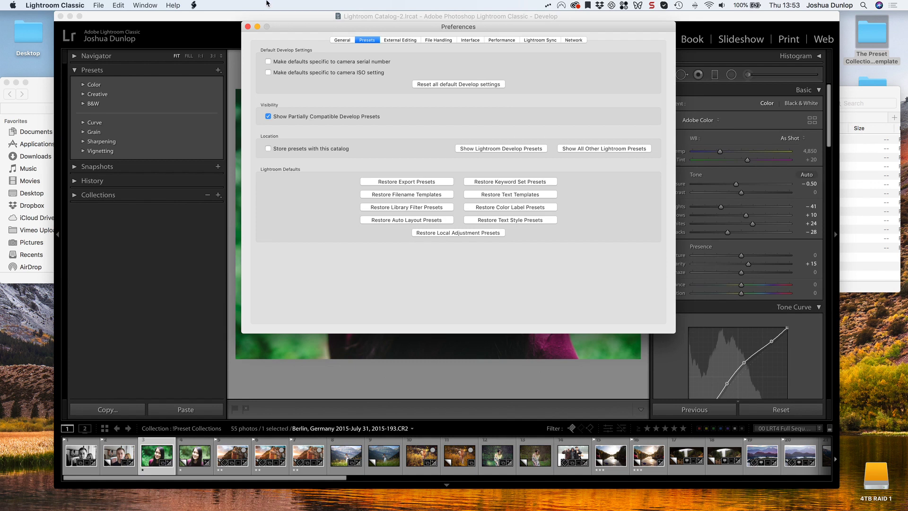
left_click(248, 27)
left_click(55, 5)
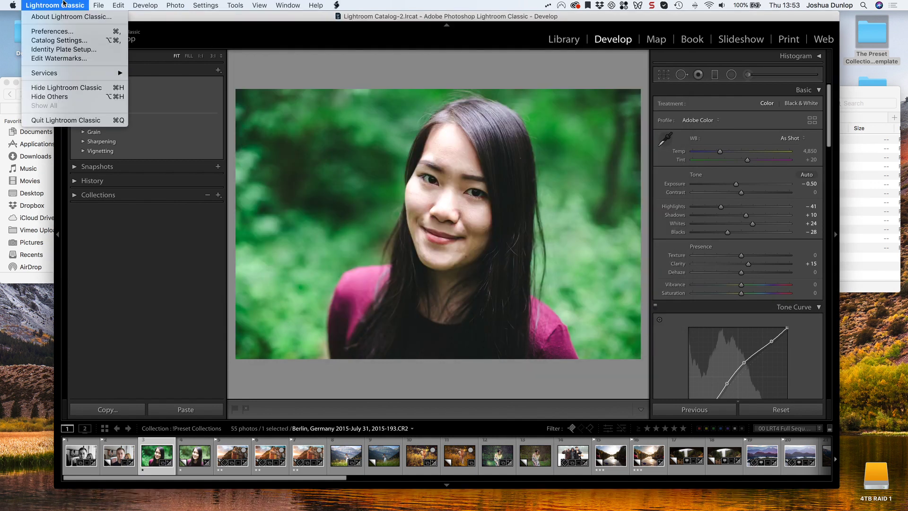
left_click(62, 120)
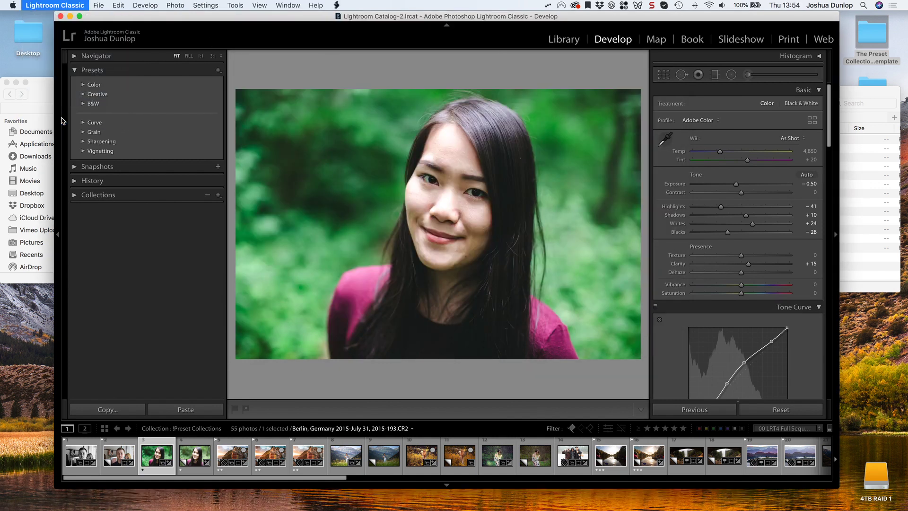
left_click(515, 211)
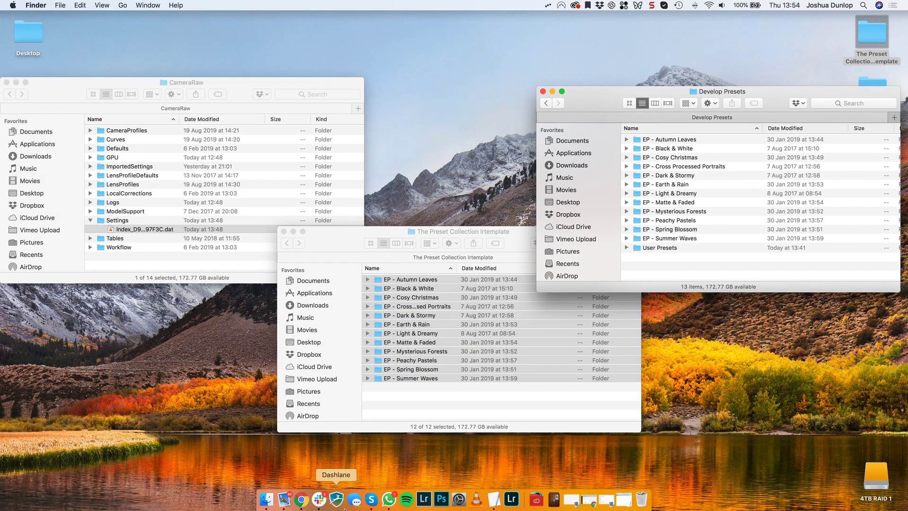
left_click(424, 497)
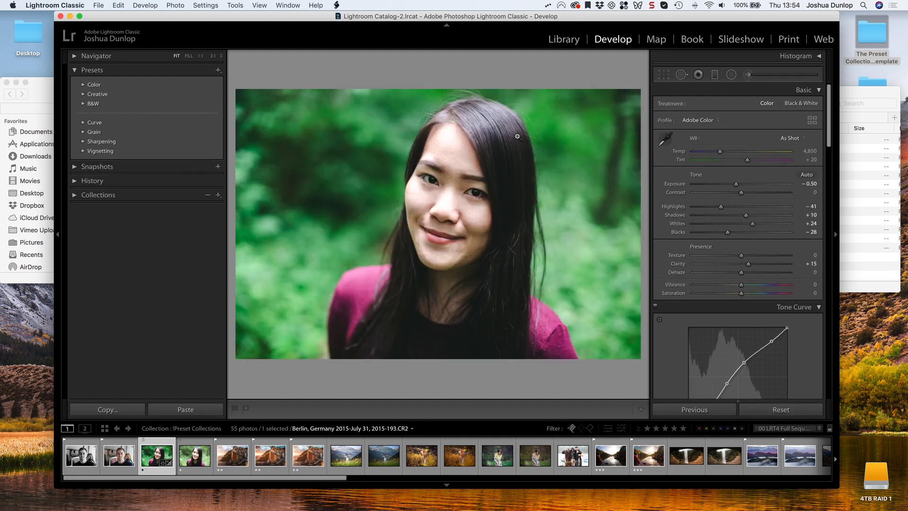
Step: Watch the EP folders appear in CameraRaw Settings, then dismiss the XMP conversion success message
left_click(45, 93)
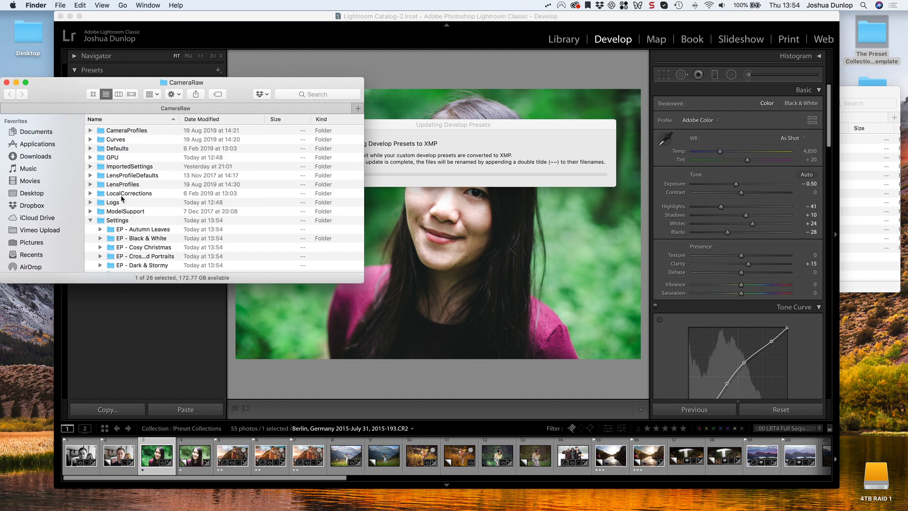
scroll(127, 197, "down", 5)
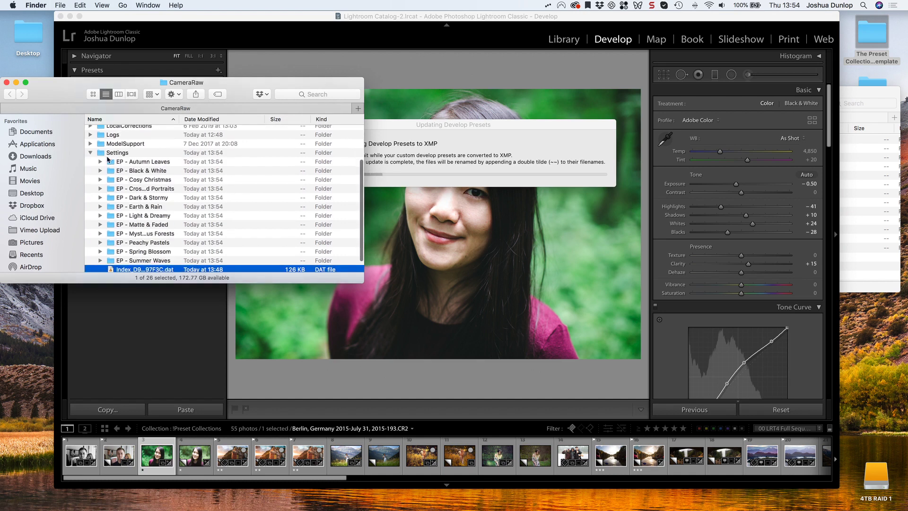
scroll(216, 241, "down", 1)
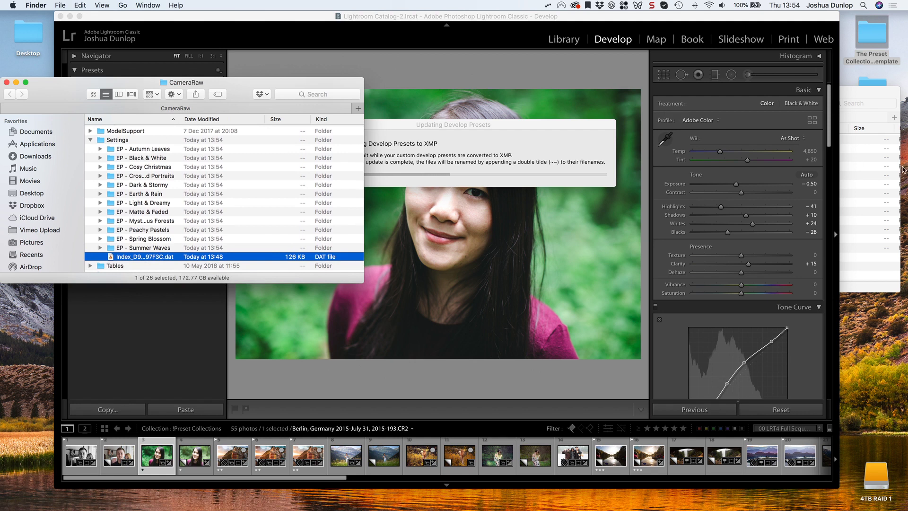
left_click(884, 168)
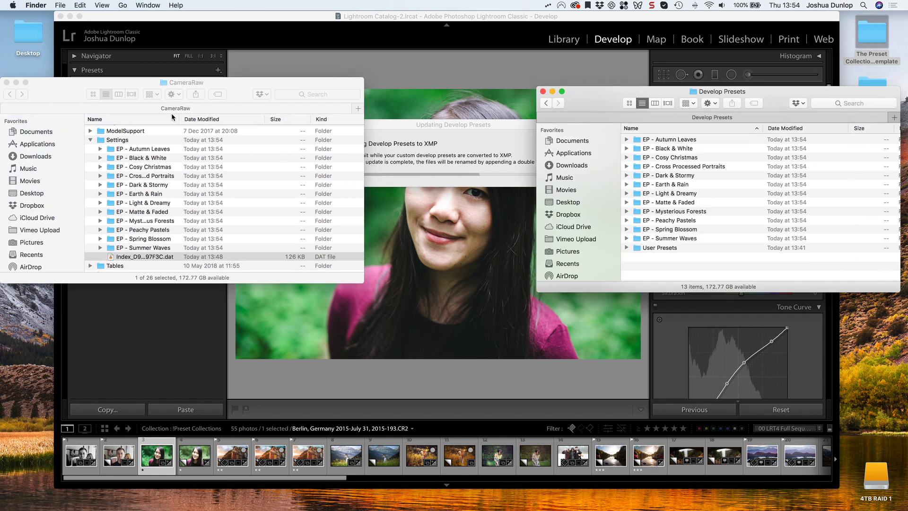
key("super+grave")
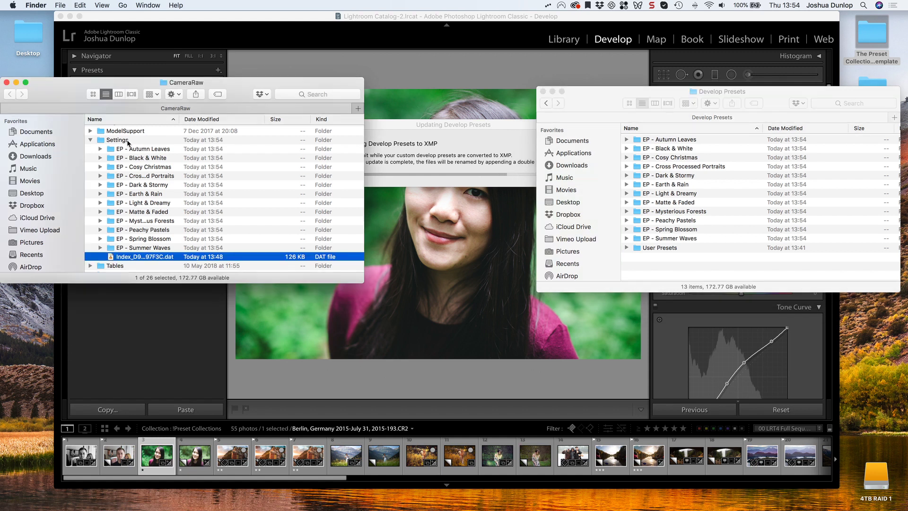
left_click(128, 142)
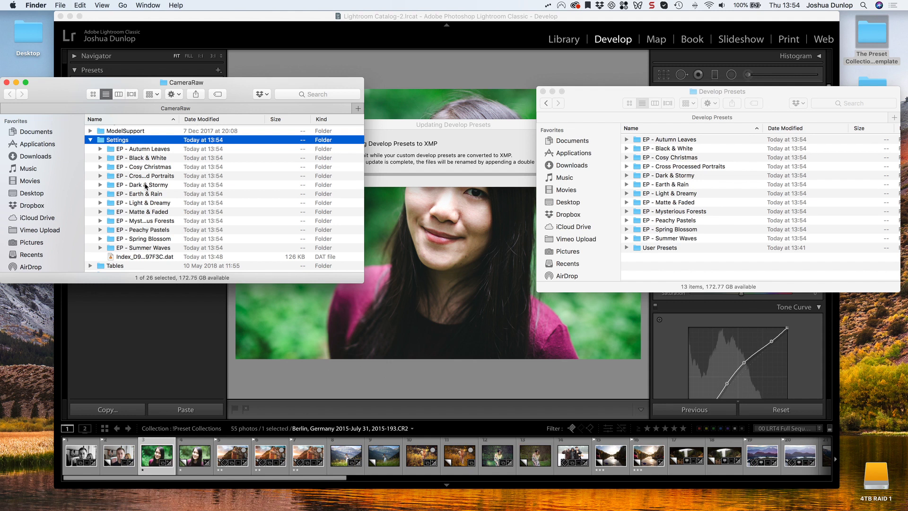
left_click(146, 186)
left_click(415, 148)
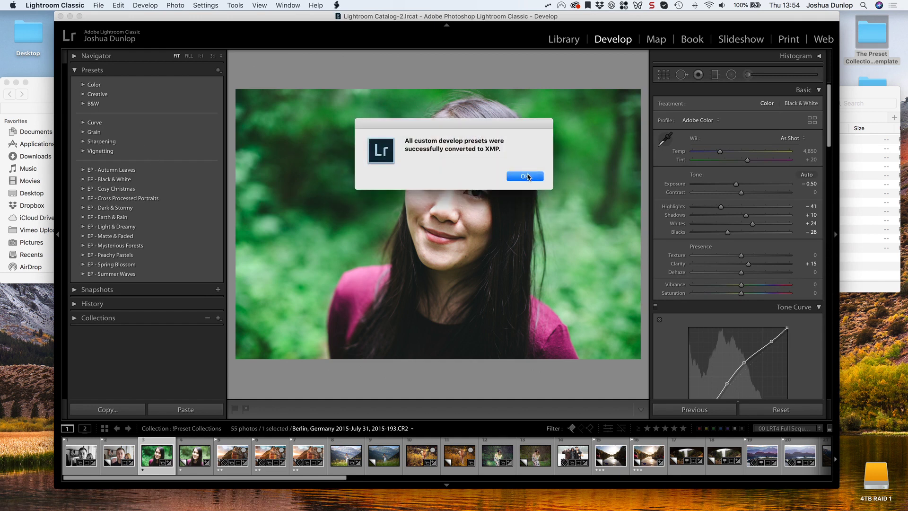
left_click(526, 177)
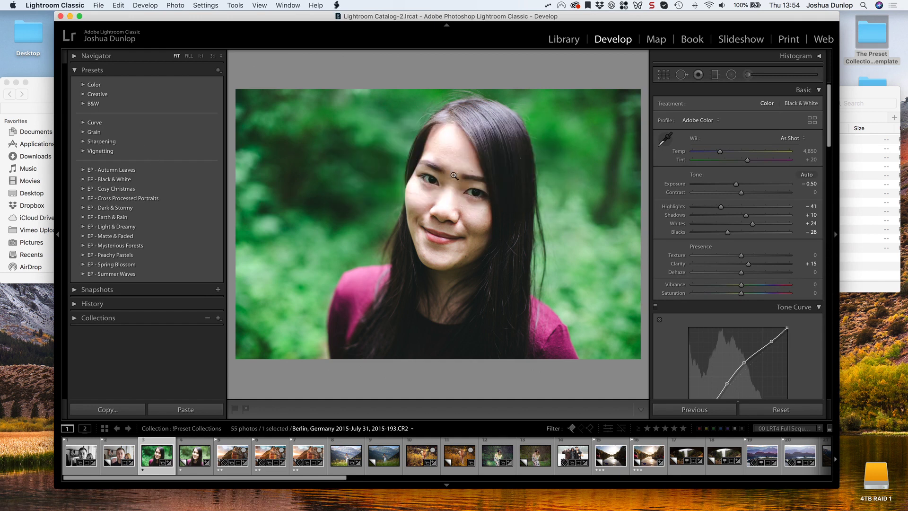
Step: Apply EP - Black & White presets: Muted Highlights, Green Filter, Lens Correction On, Clarity High, Vignette Low, Grain Low
left_click(83, 179)
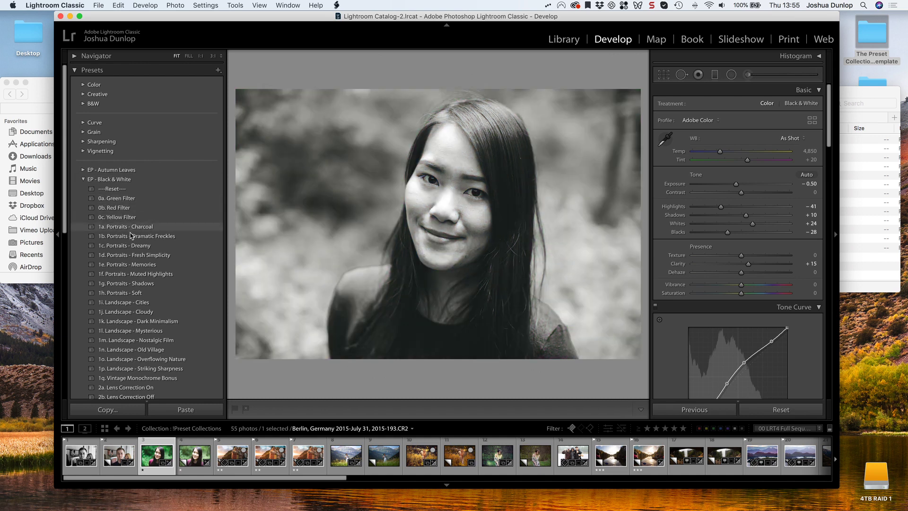
left_click(134, 276)
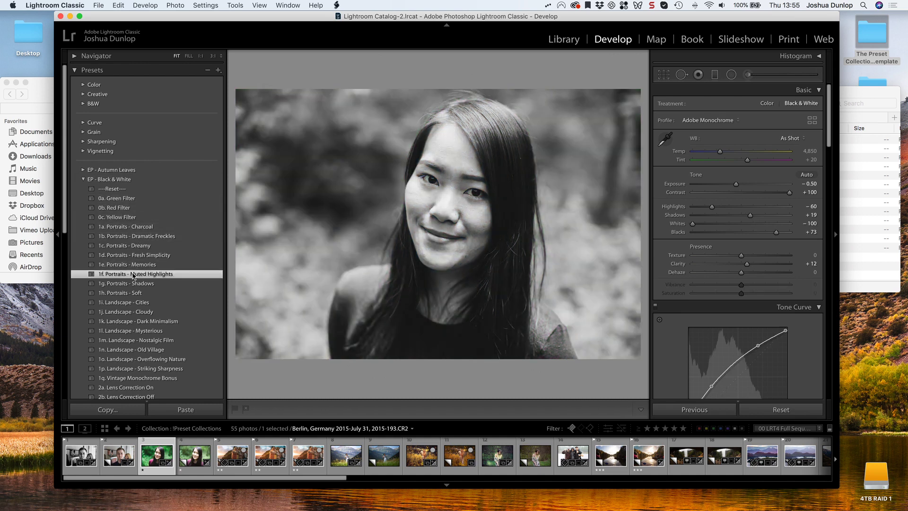
left_click(122, 199)
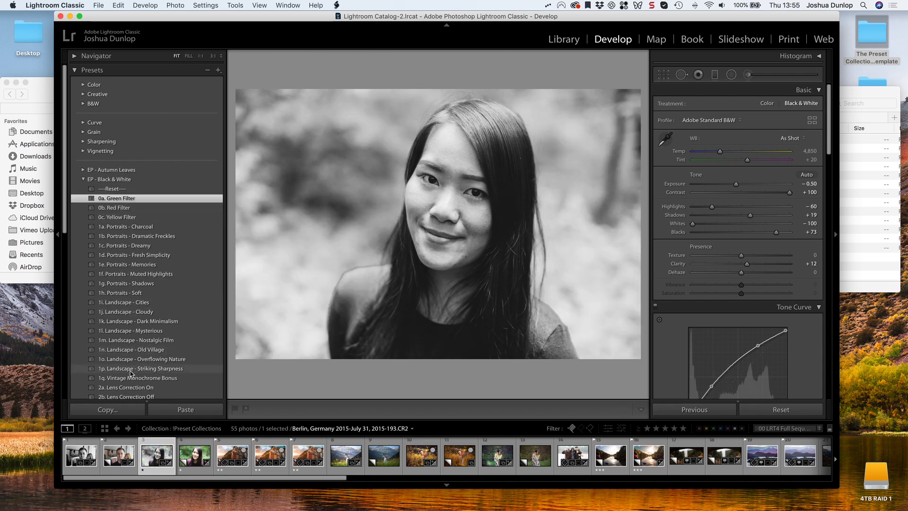
left_click(130, 387)
scroll(145, 328, "down", 3)
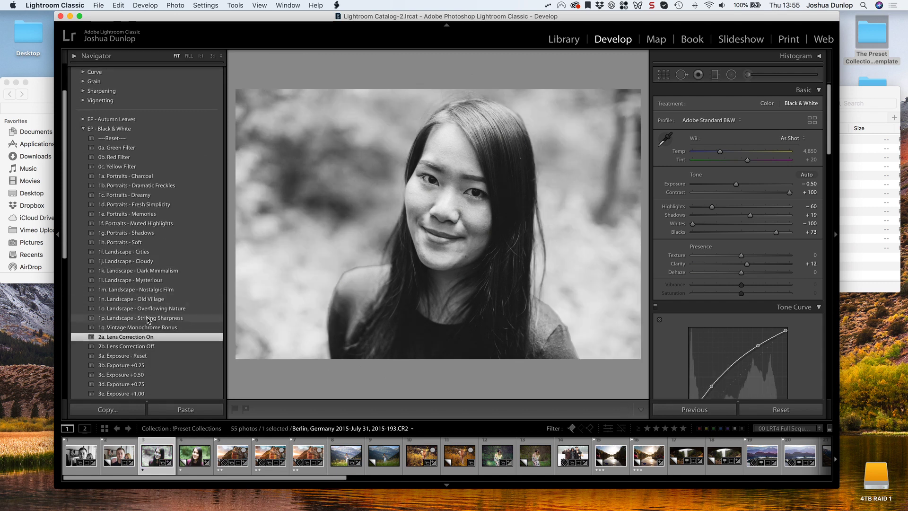
scroll(139, 331, "down", 4)
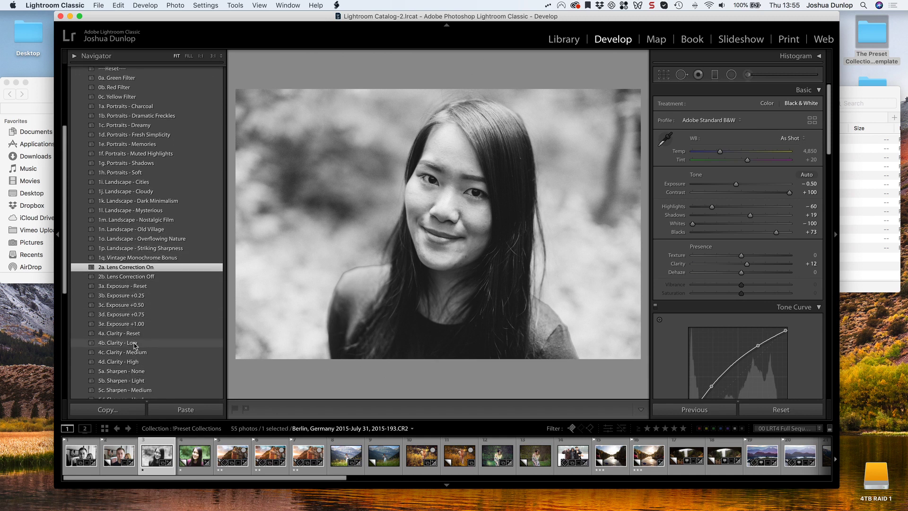
left_click(133, 361)
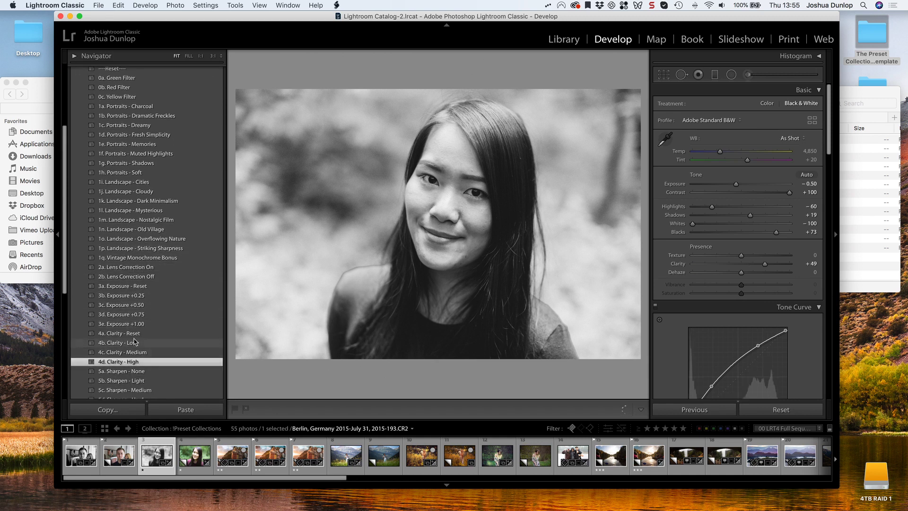
scroll(136, 342, "down", 2)
scroll(136, 343, "down", 2)
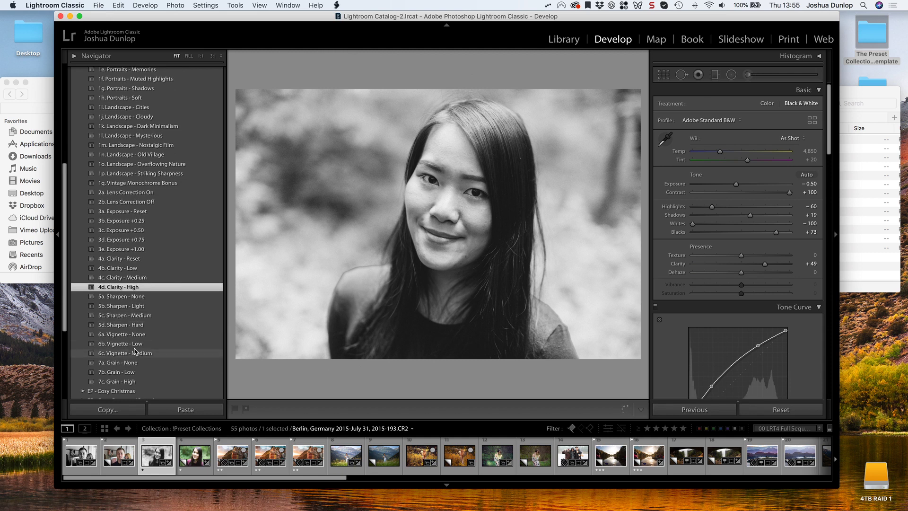
left_click(133, 344)
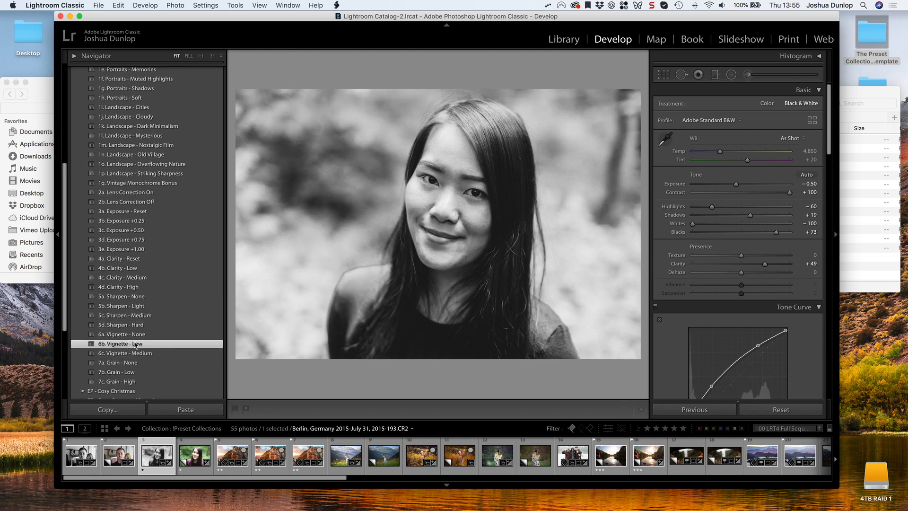
left_click(126, 373)
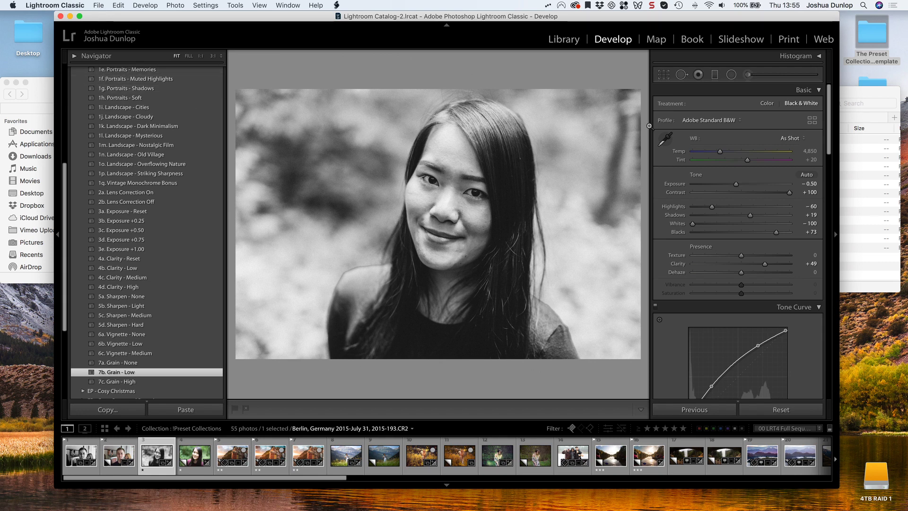
Step: Check the Develop Presets and CameraRaw folder windows, then return to Lightroom to quit it
left_click(854, 164)
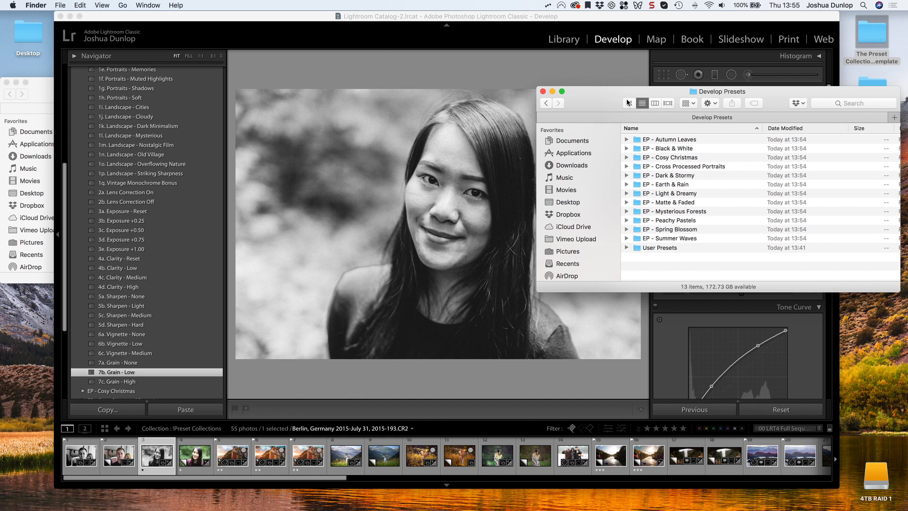
scroll(188, 96, "up", 10)
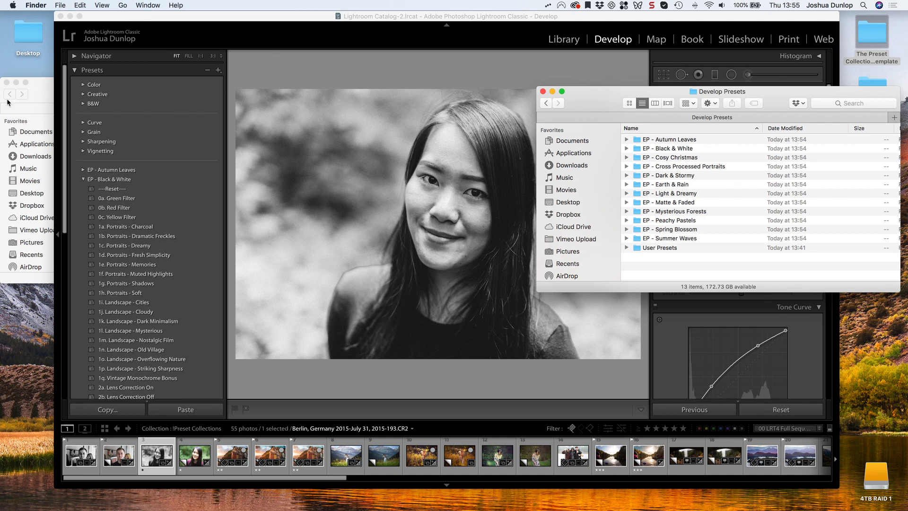
left_click(33, 94)
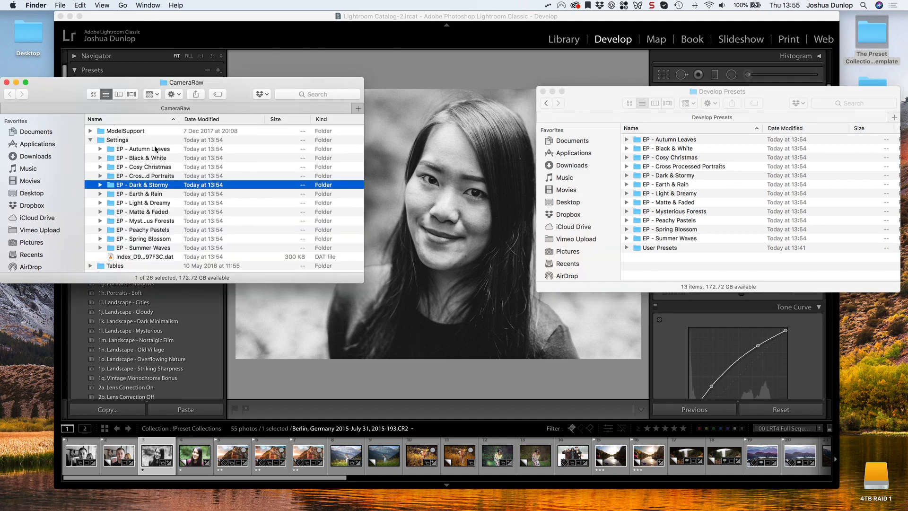
left_click(117, 26)
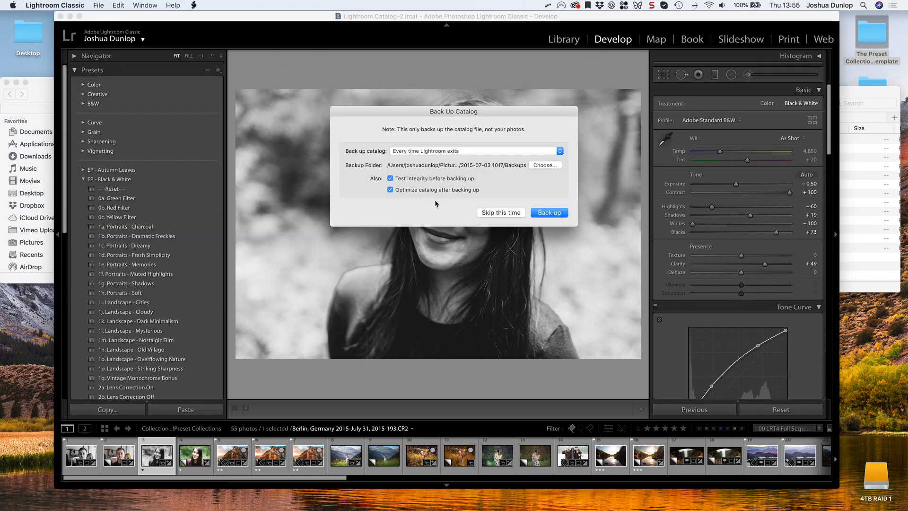
Step: Skip the catalog backup and delete the twelve EP folders from CameraRaw's Settings
left_click(504, 213)
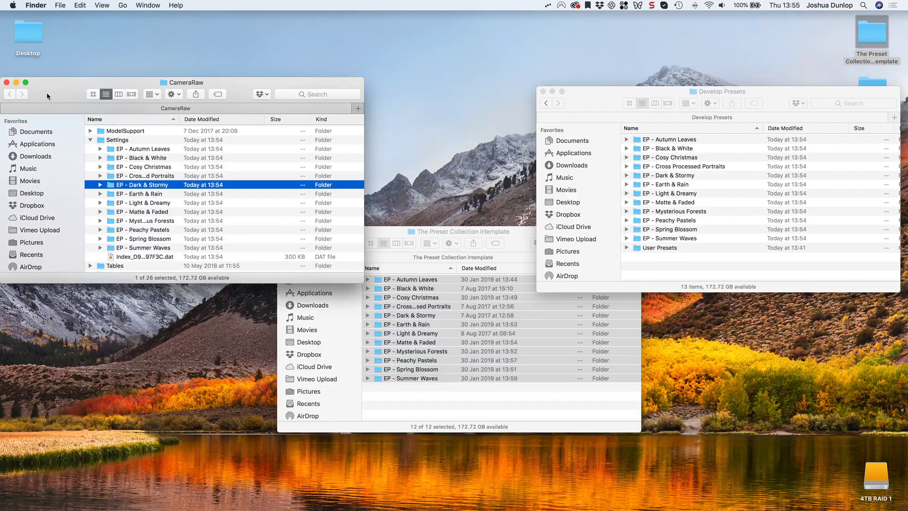
left_click(145, 149)
left_click(142, 247, "shift")
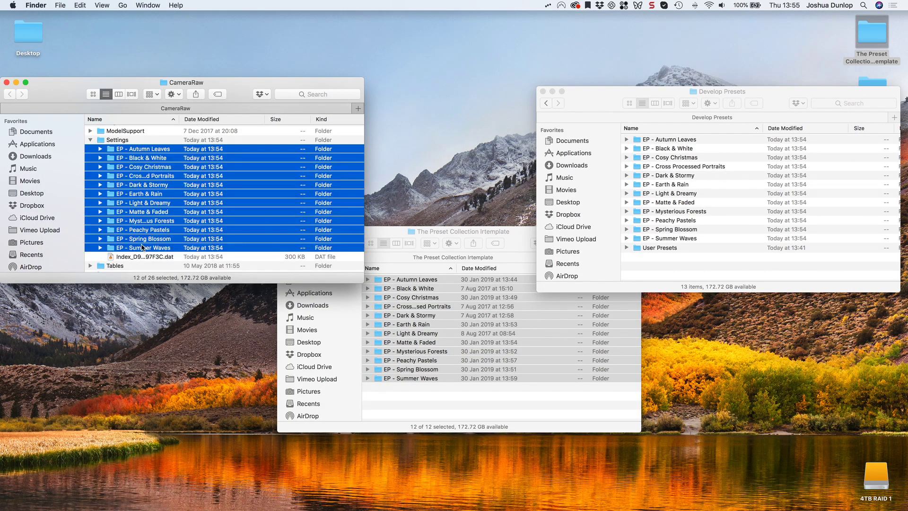
key("super+BackSpace")
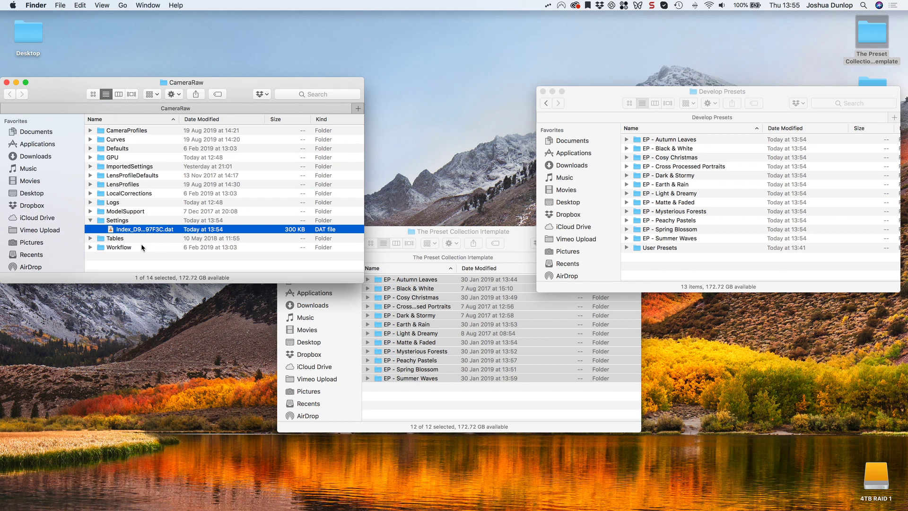
Step: Delete all thirteen folders, EP - Autumn Leaves through User Presets, from Develop Presets
left_click(677, 139)
left_click(677, 140)
left_click(673, 248, "shift")
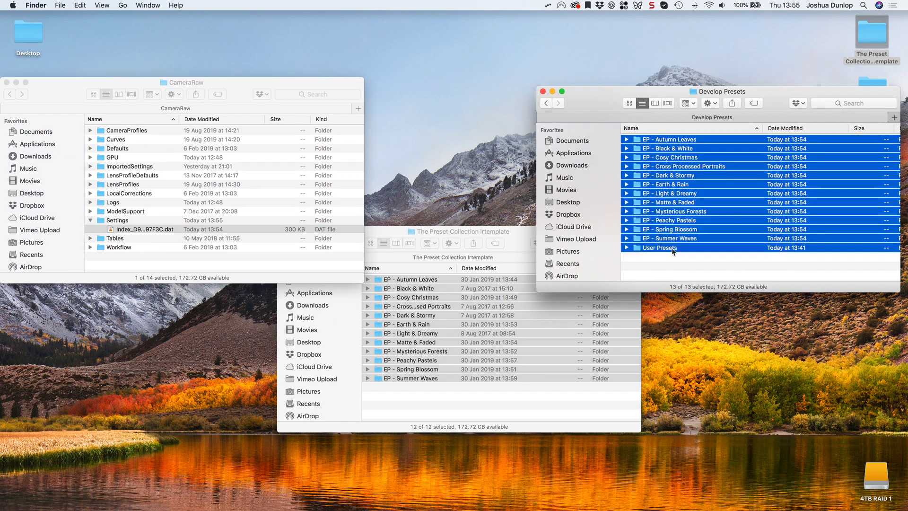
key("super+BackSpace")
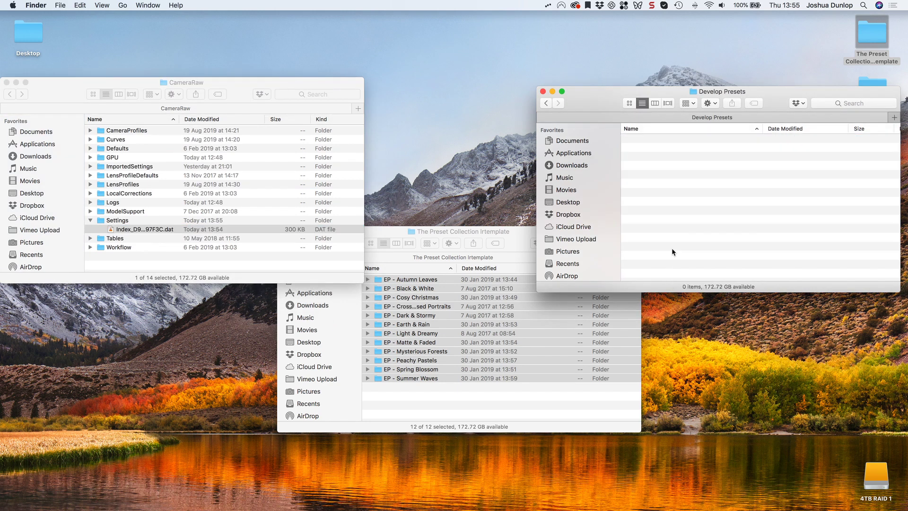
left_click(475, 112)
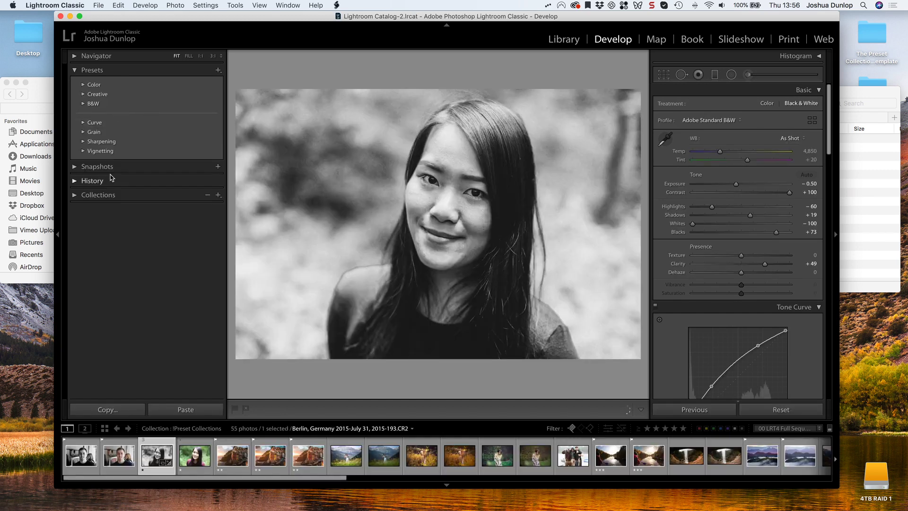
Step: Quit Lightroom Classic again from its menu, skipping the catalog backup
left_click(60, 5)
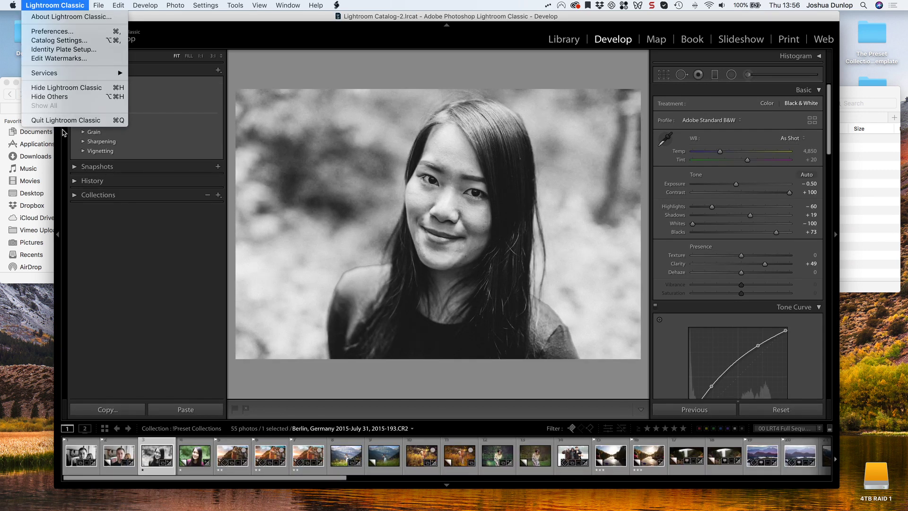
left_click(64, 121)
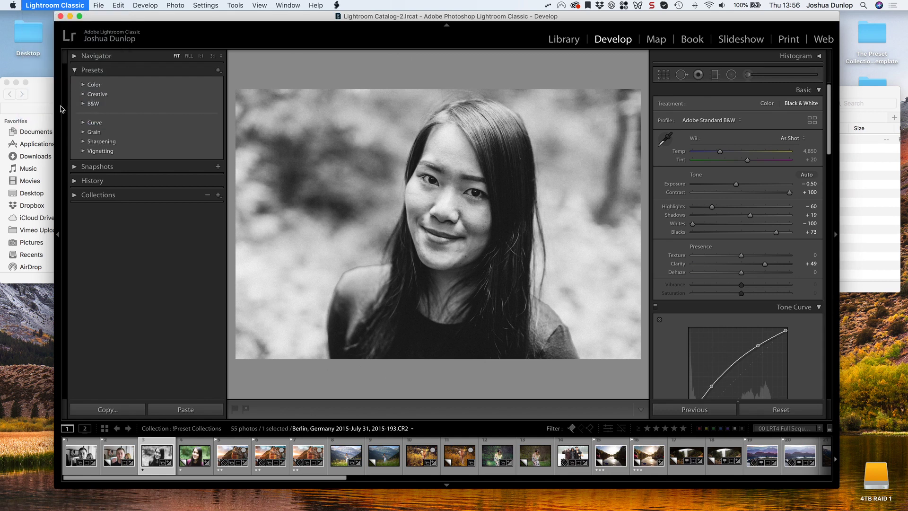
left_click(46, 92)
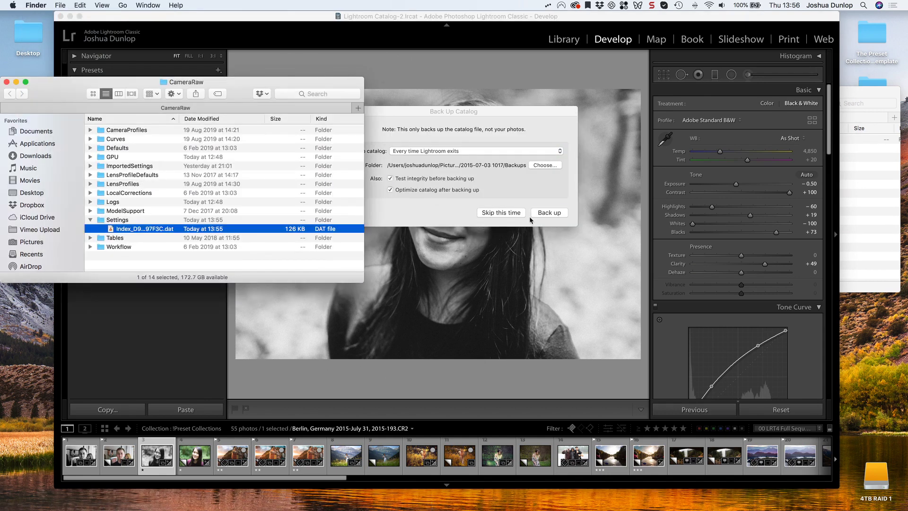
left_click(515, 212)
Step: Close the LRTemplate window, open The Preset Collection XMP and select all twelve EP folders
left_click(515, 211)
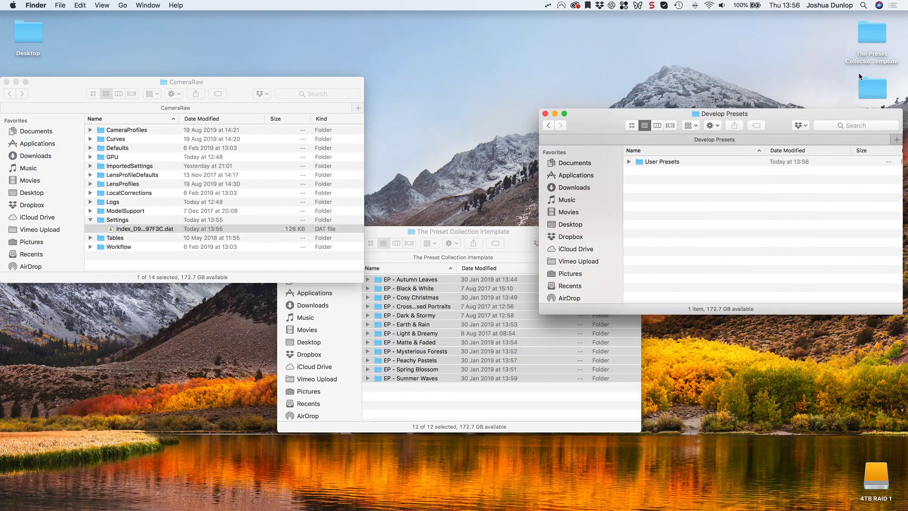
left_click(431, 319)
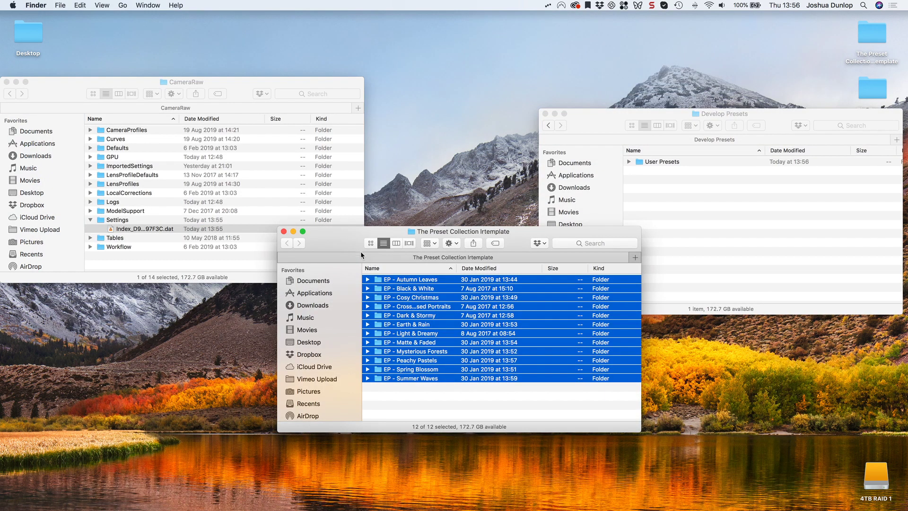
key("super+w")
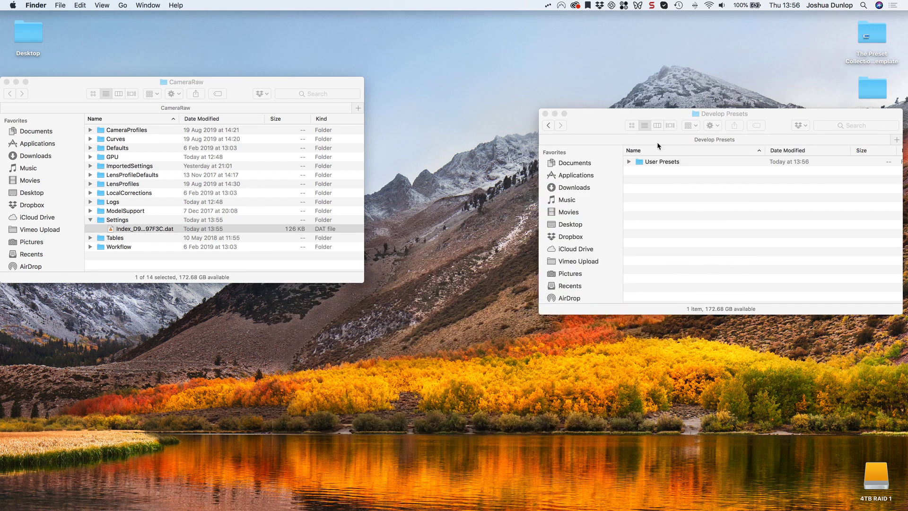
left_click(657, 141)
double_click(865, 87)
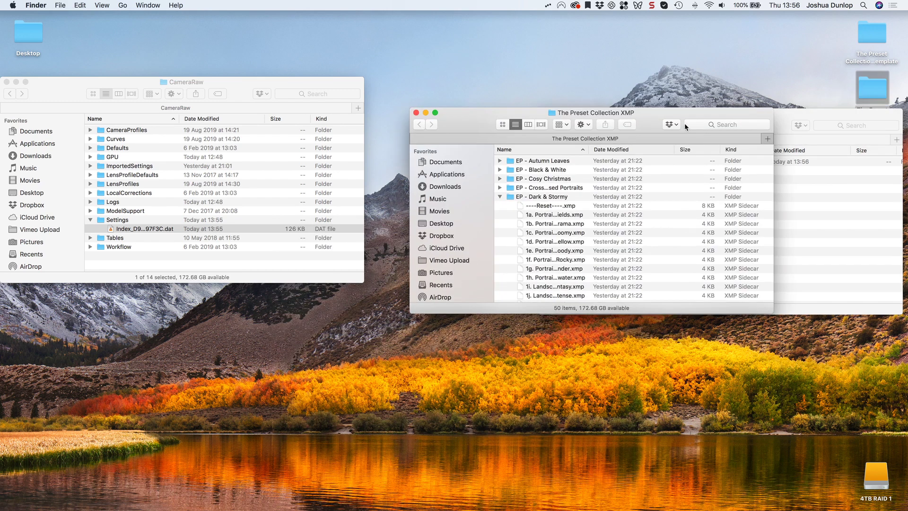
left_click(500, 197)
key("super+a")
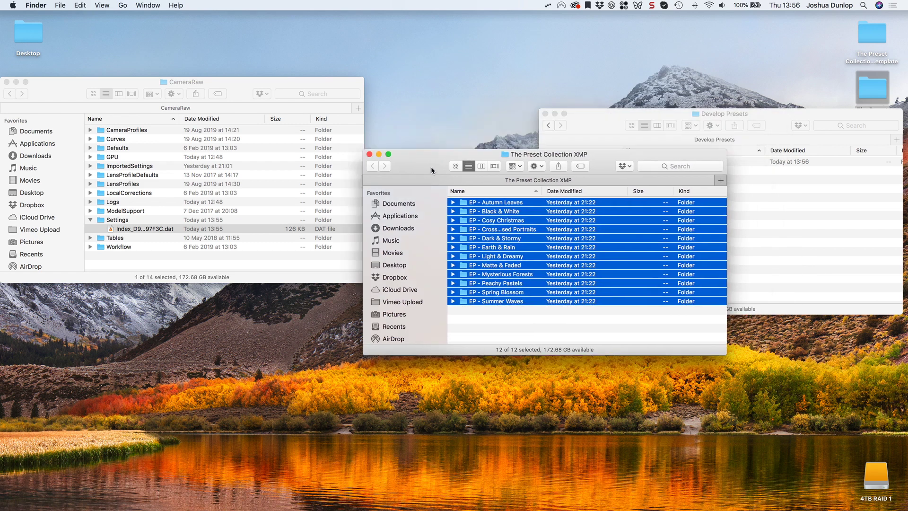
Step: Paste the twelve EP preset folders into CameraRaw's Settings folder
left_click(143, 228)
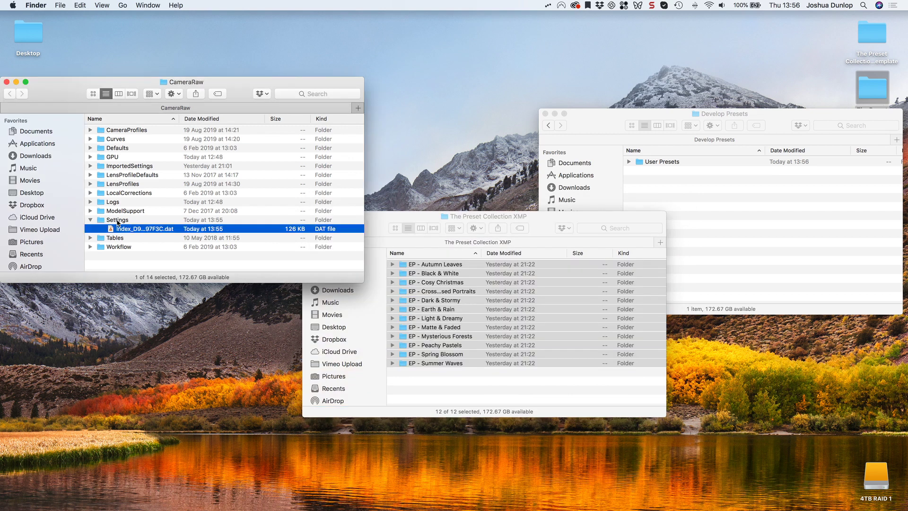
double_click(121, 219)
key("super+v")
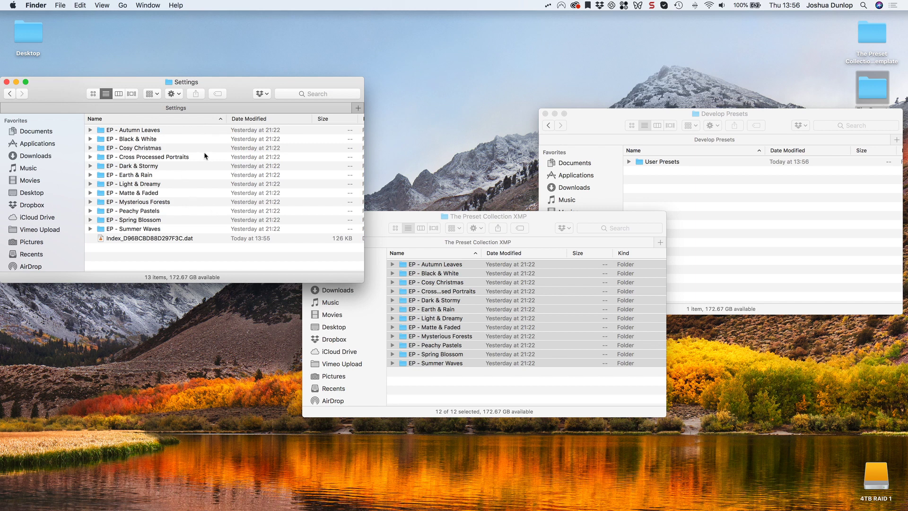
left_click_drag(578, 112, 576, 83)
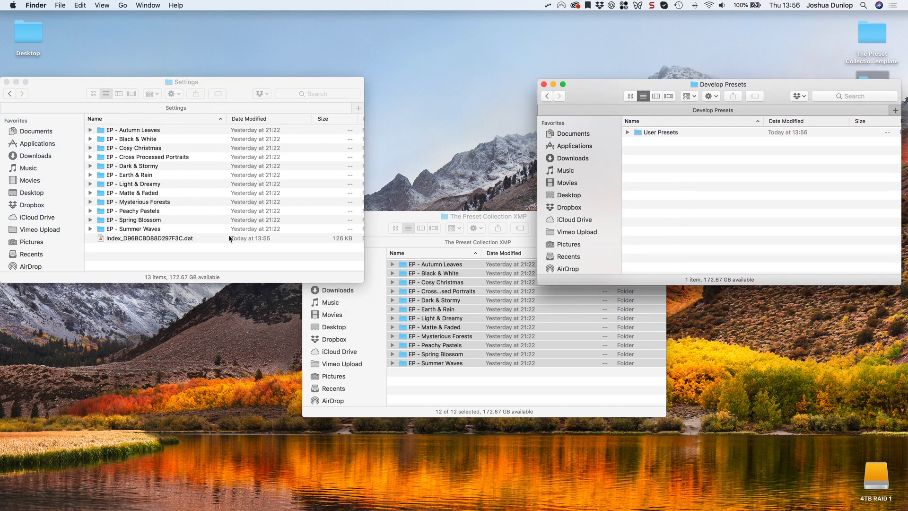
left_click(208, 246)
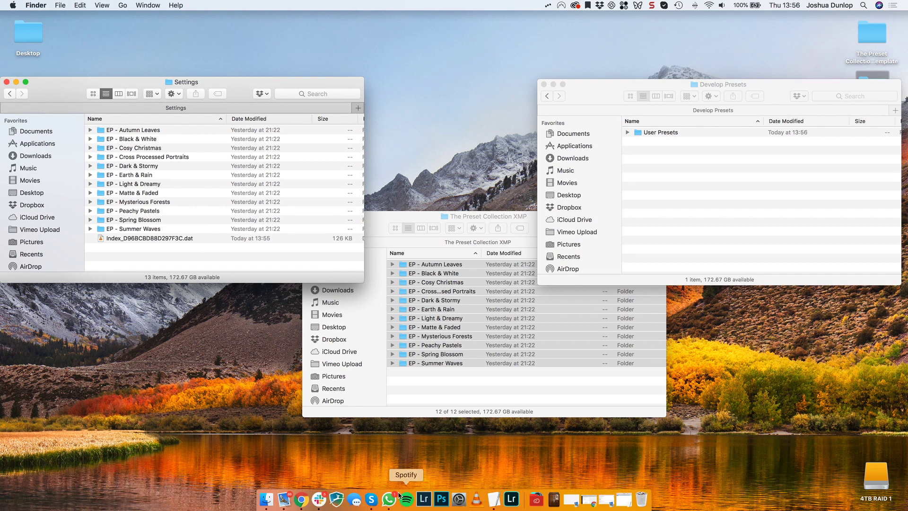
Step: Relaunch Lightroom Classic and bring its window in front of the Settings folder window
left_click(424, 499)
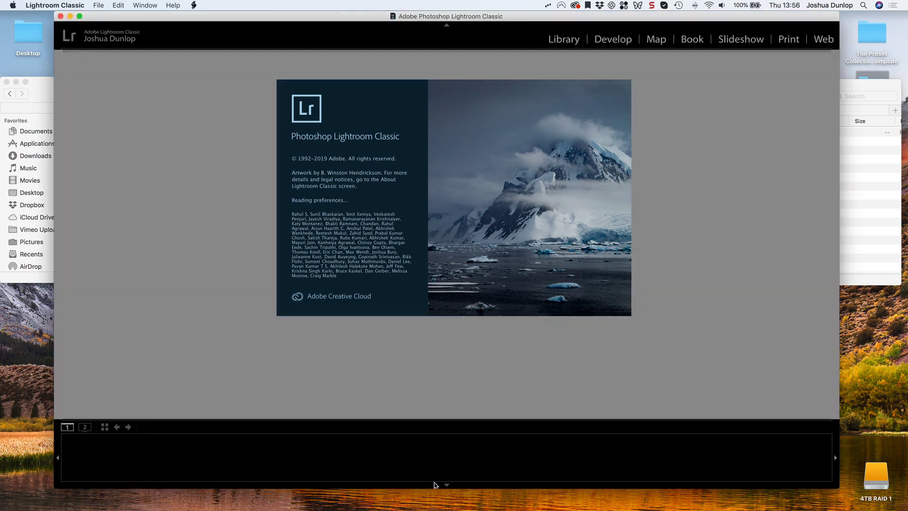
left_click(40, 86)
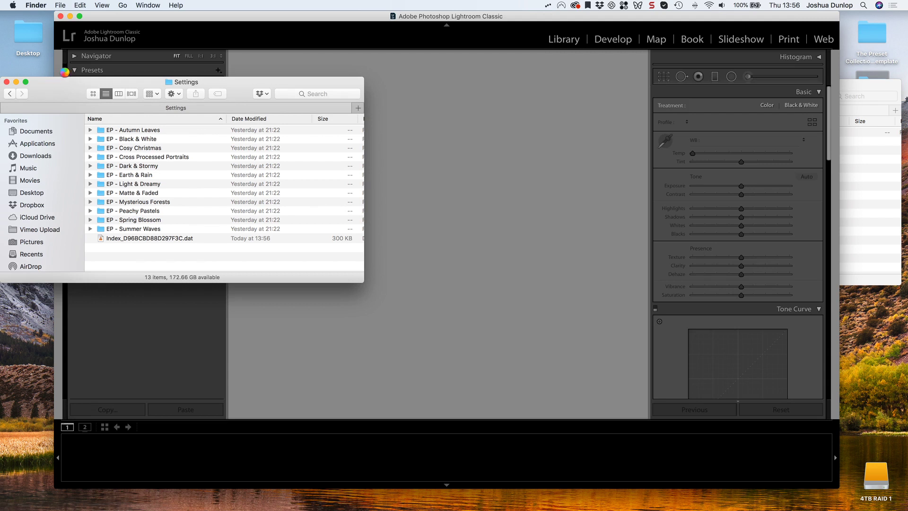
left_click(187, 21)
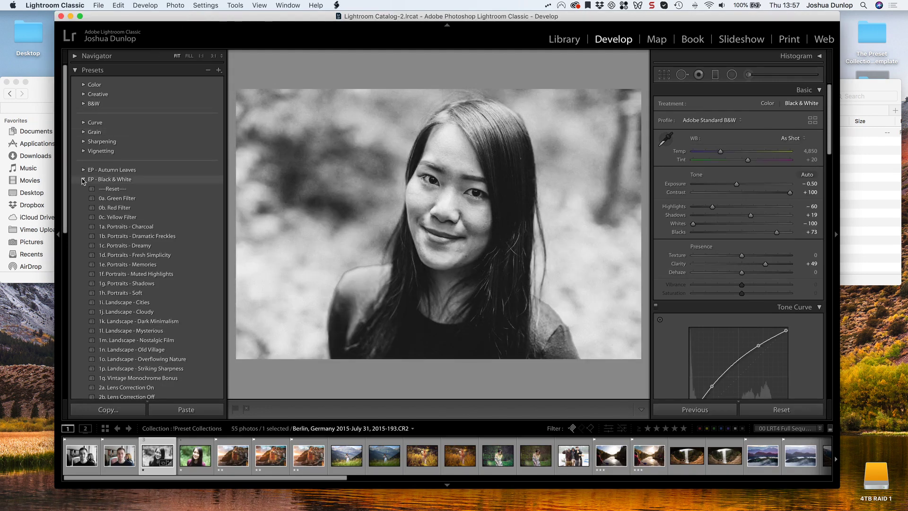
Step: Collapse EP - Black & White, then reveal the Lightroom and Develop preset folders from Preferences > Presets
left_click(84, 179)
left_click(74, 5)
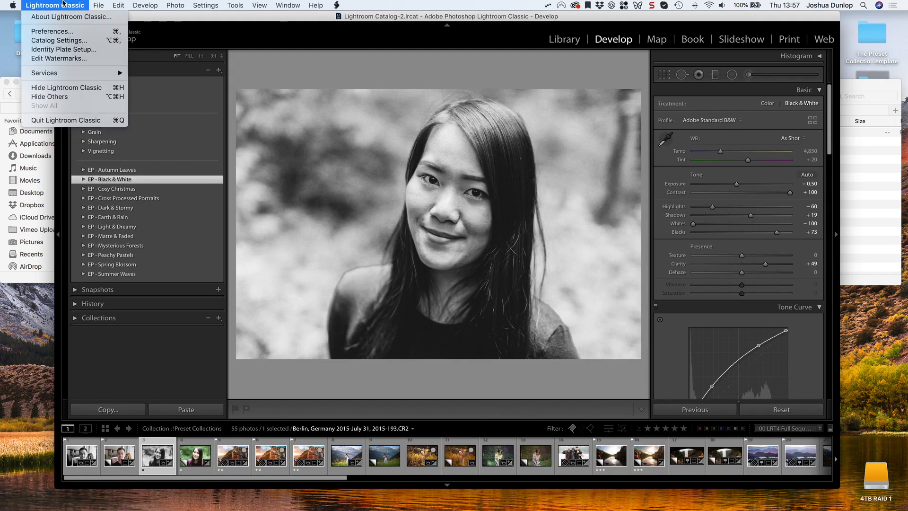
left_click(70, 31)
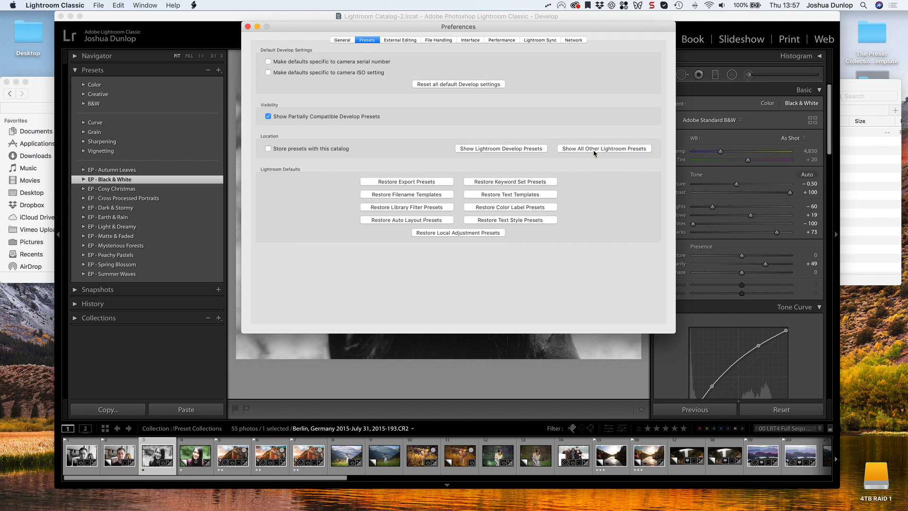
left_click(592, 148)
left_click(496, 138)
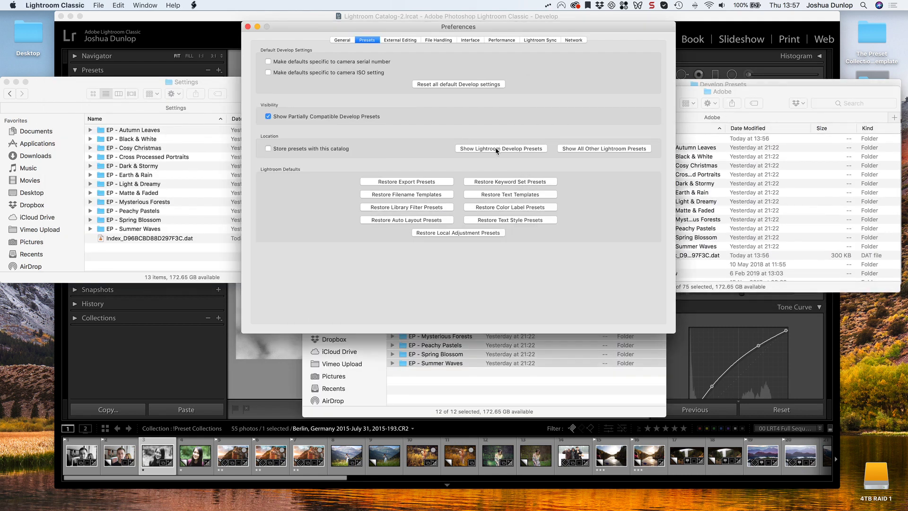
left_click(493, 149)
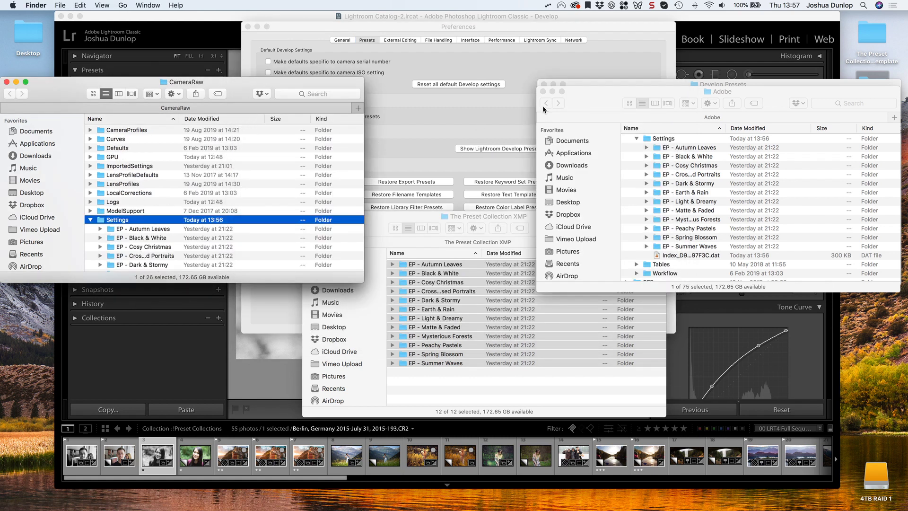
Step: Close the Adobe, CameraRaw Settings, Develop Presets and The Preset Collection XMP Finder windows
left_click(581, 103)
key("super+w")
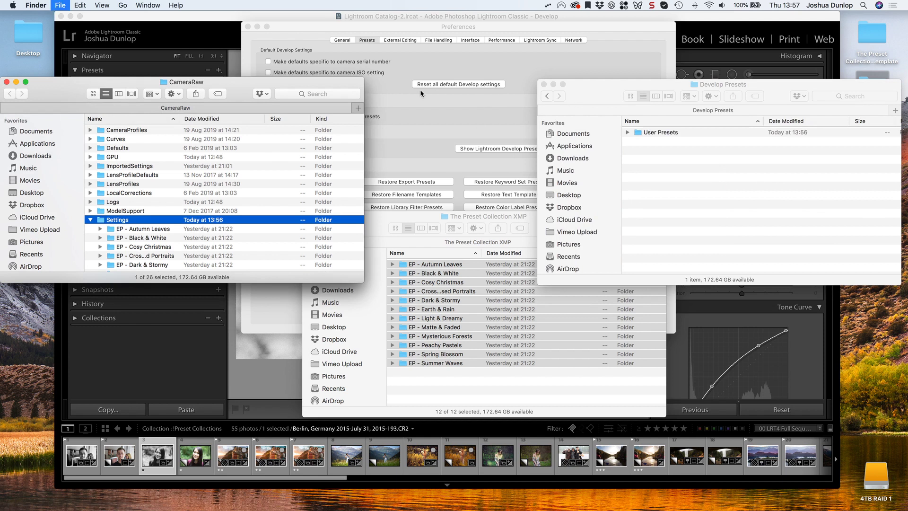
key("super+w")
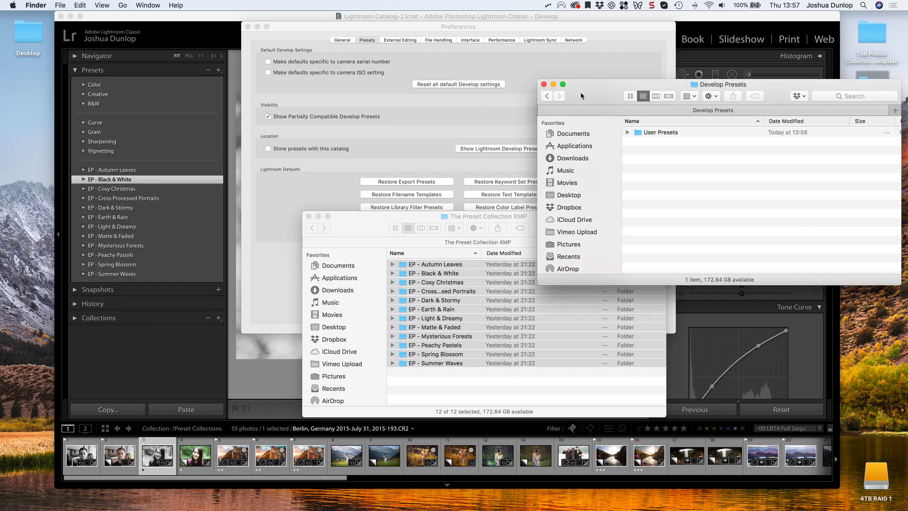
key("super+w")
key("super+w")
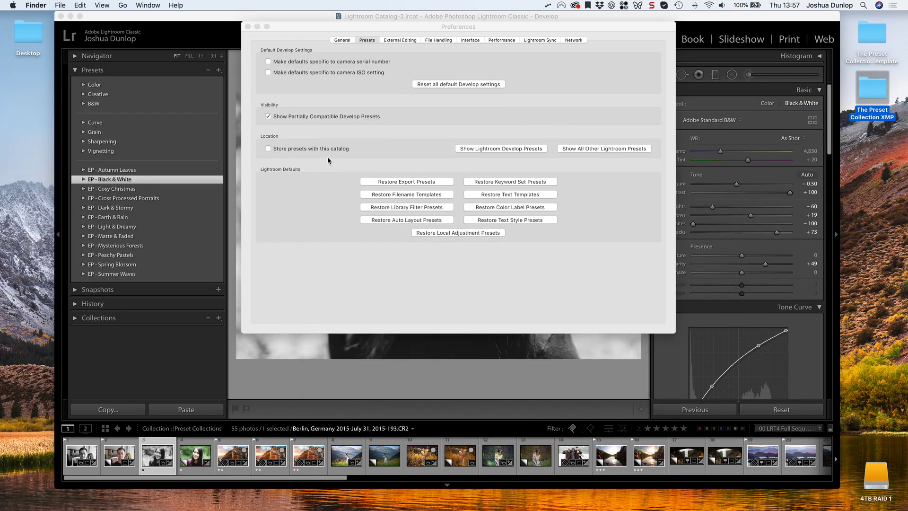
left_click(327, 157)
key("super+w")
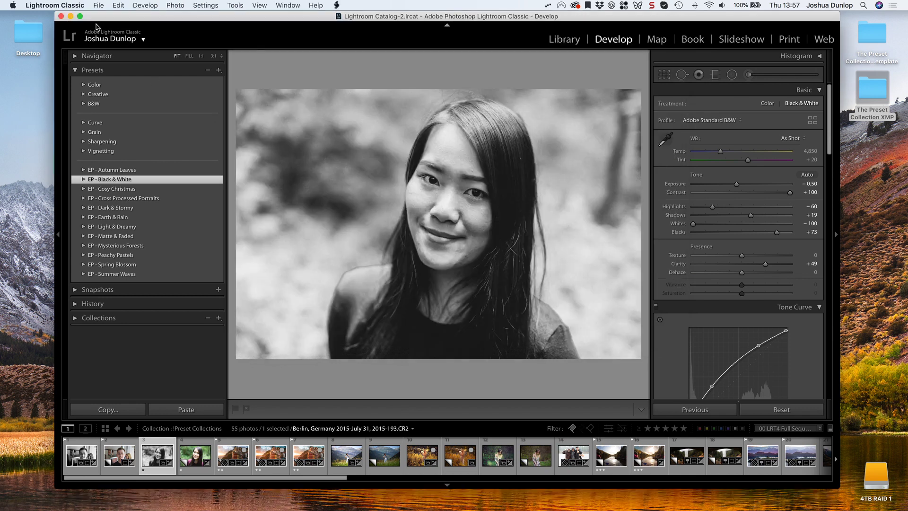
Step: Quit Lightroom Classic, skipping the catalog backup
left_click(69, 6)
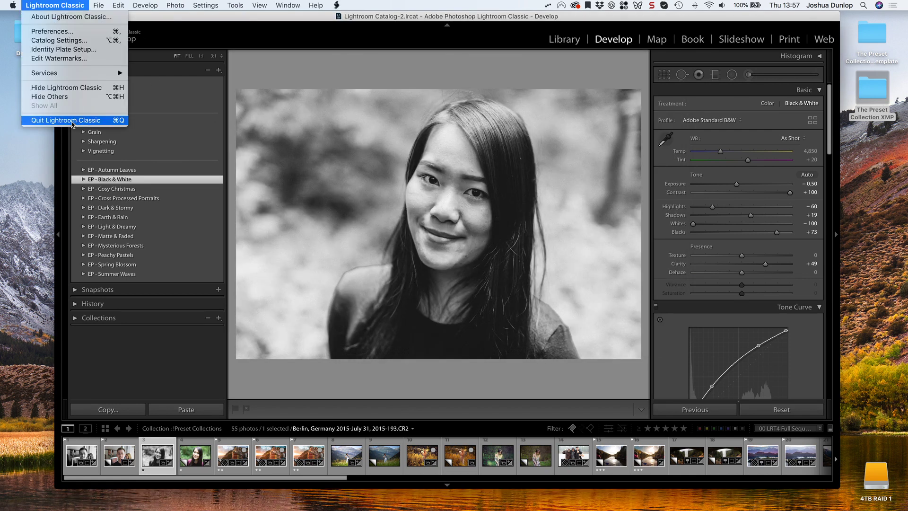
left_click(72, 121)
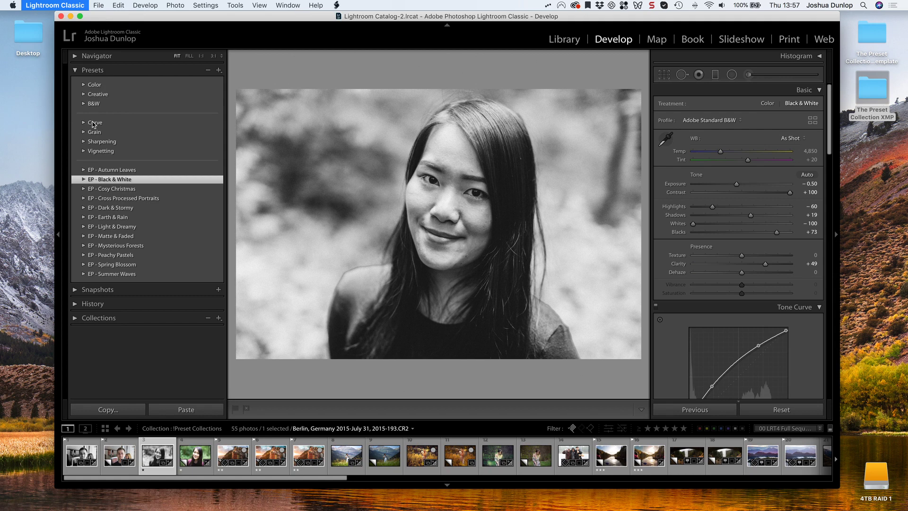
left_click(513, 213)
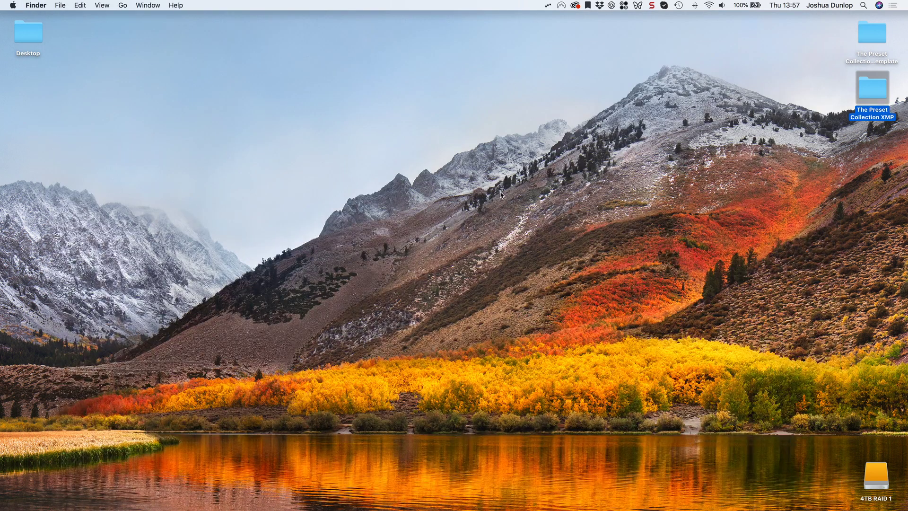
left_click(500, 187)
Step: Launch Adobe Lightroom, open the Presets panel beside the sunset photo, and start a preset import
left_click(511, 499)
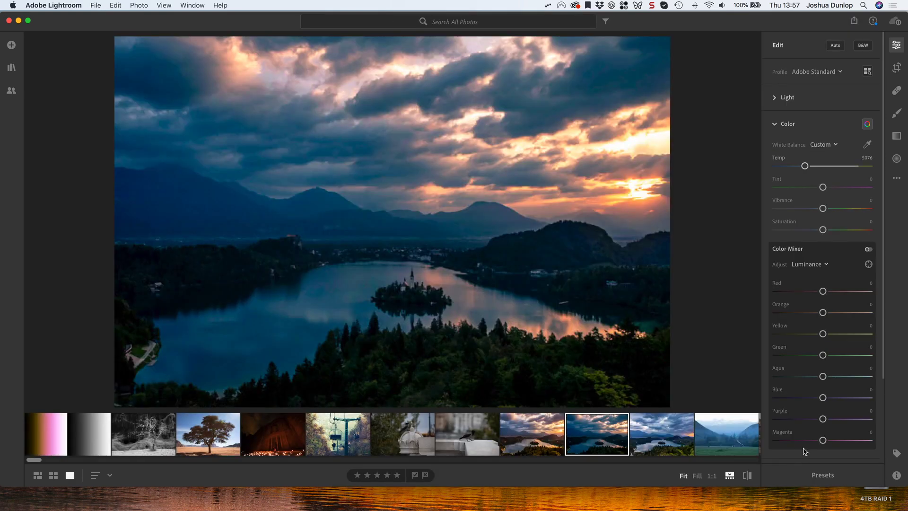
left_click(823, 475)
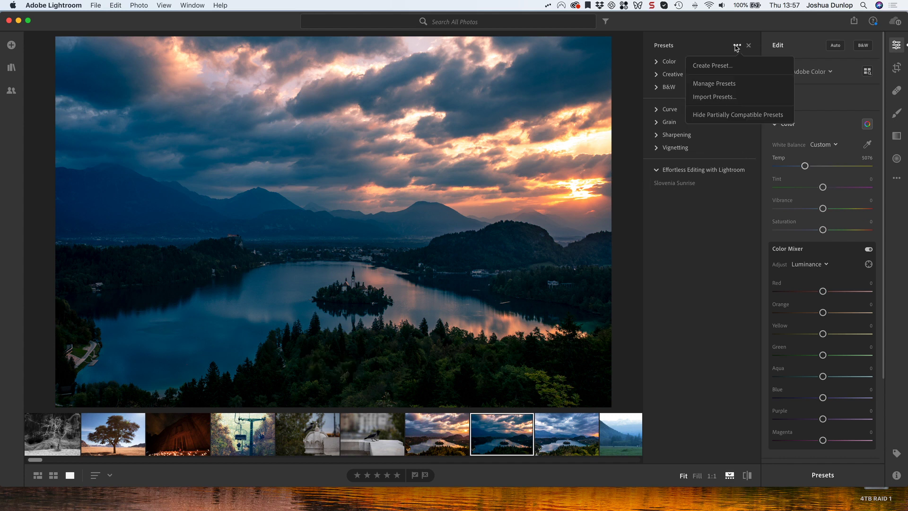
left_click(716, 97)
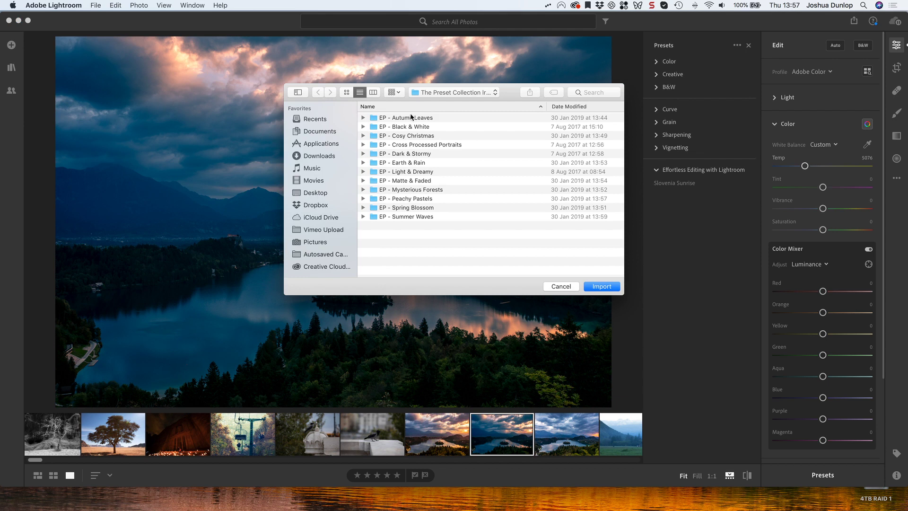
Step: Import all twelve EP preset folders from Desktop > The Preset Collection lrtemplate
left_click(410, 117)
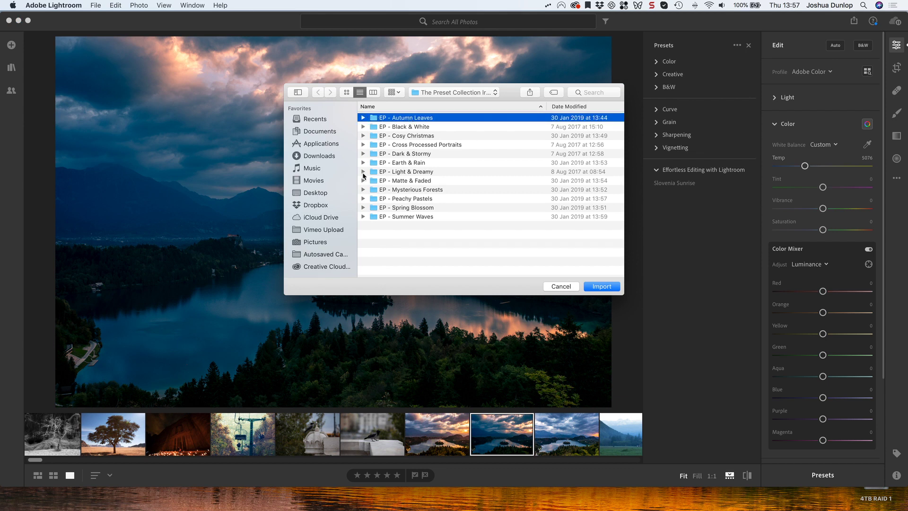
left_click(330, 191)
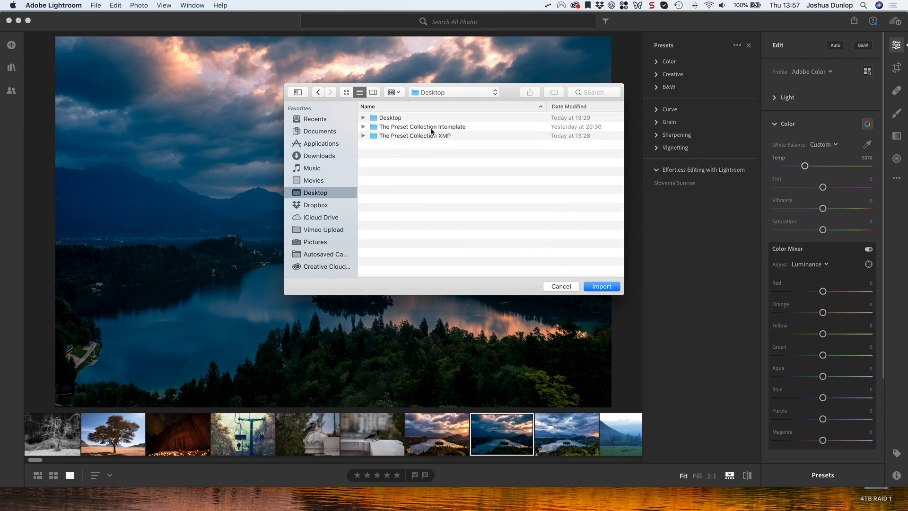
double_click(432, 128)
key("super+a")
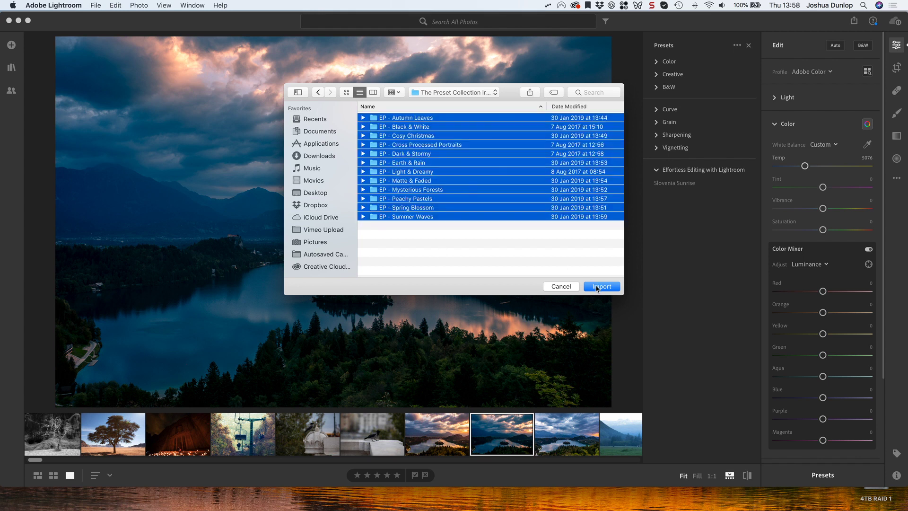
left_click(597, 287)
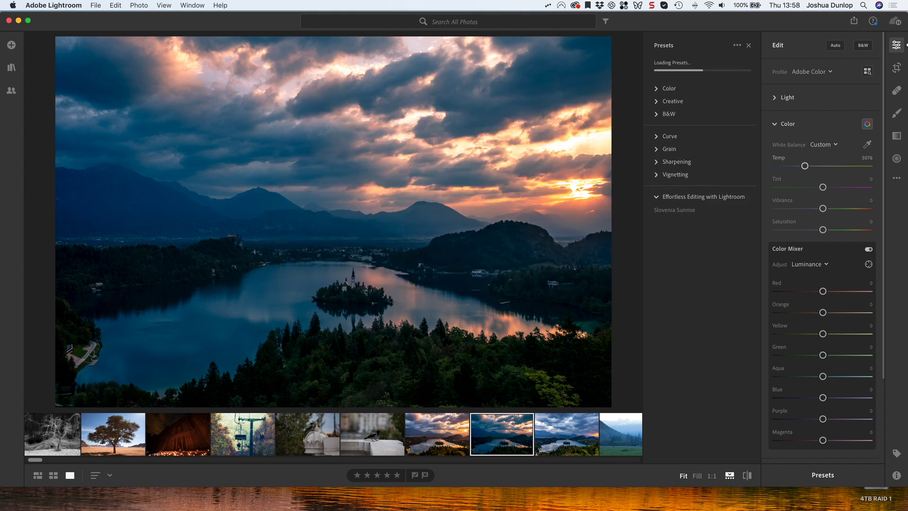